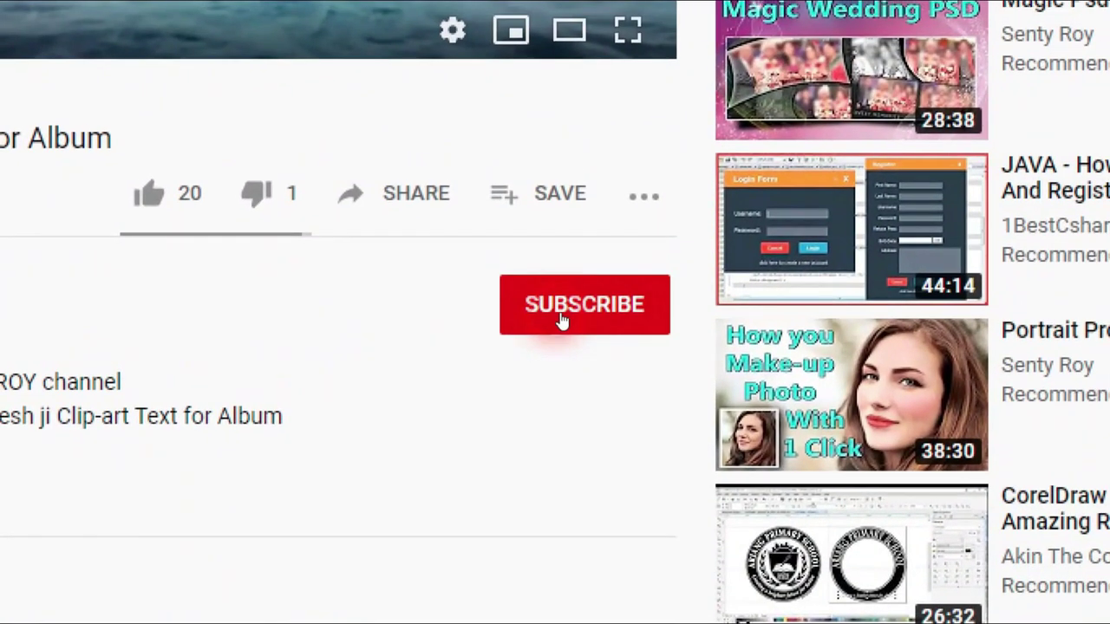
Step: Subscribe to the tutorial's channel and set its notification bell to All
left_click(562, 320)
left_click(556, 312)
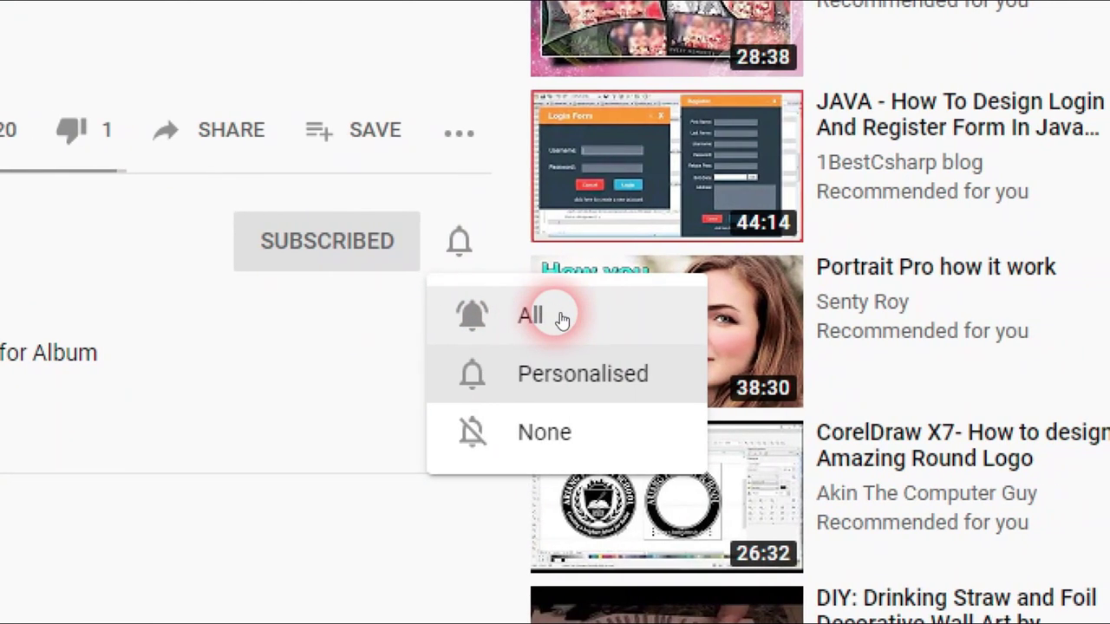
left_click(561, 318)
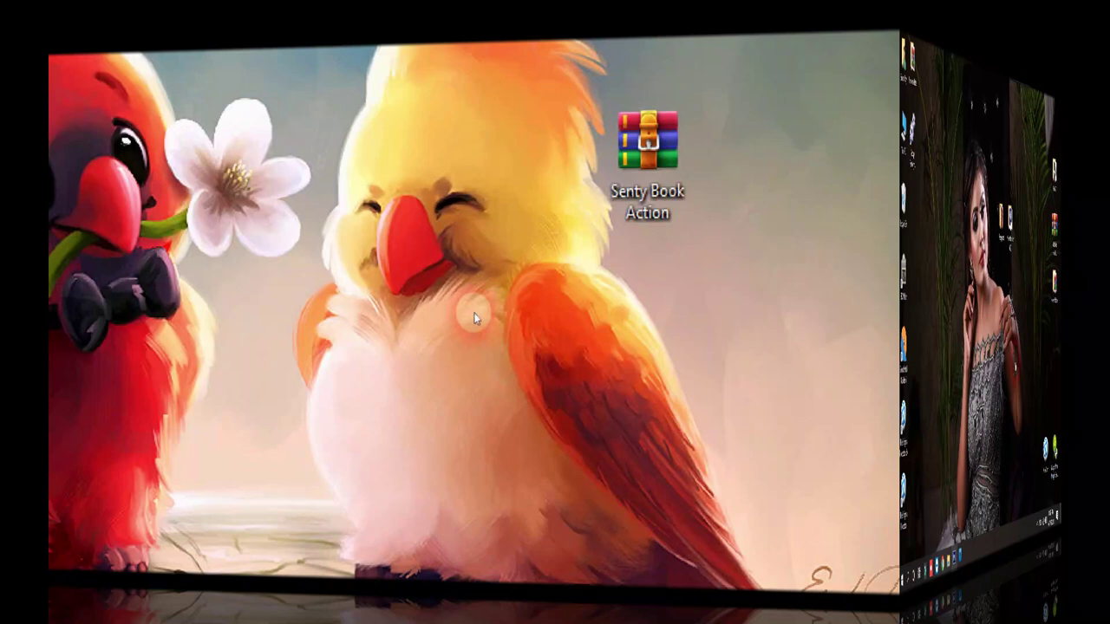
left_click_drag(646, 193, 640, 172)
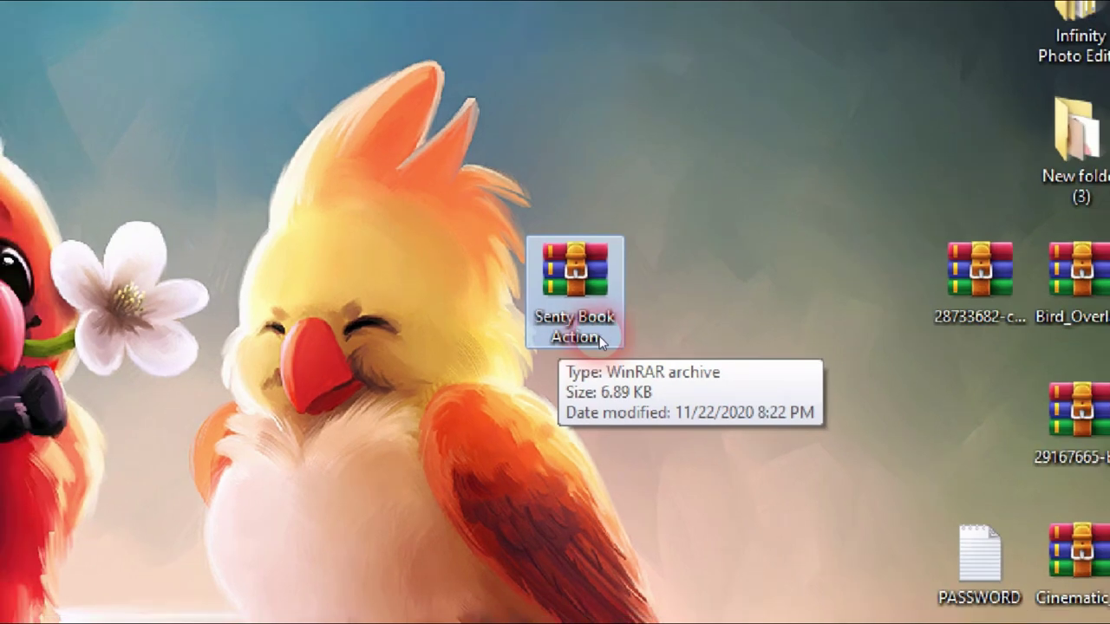
right_click(749, 215)
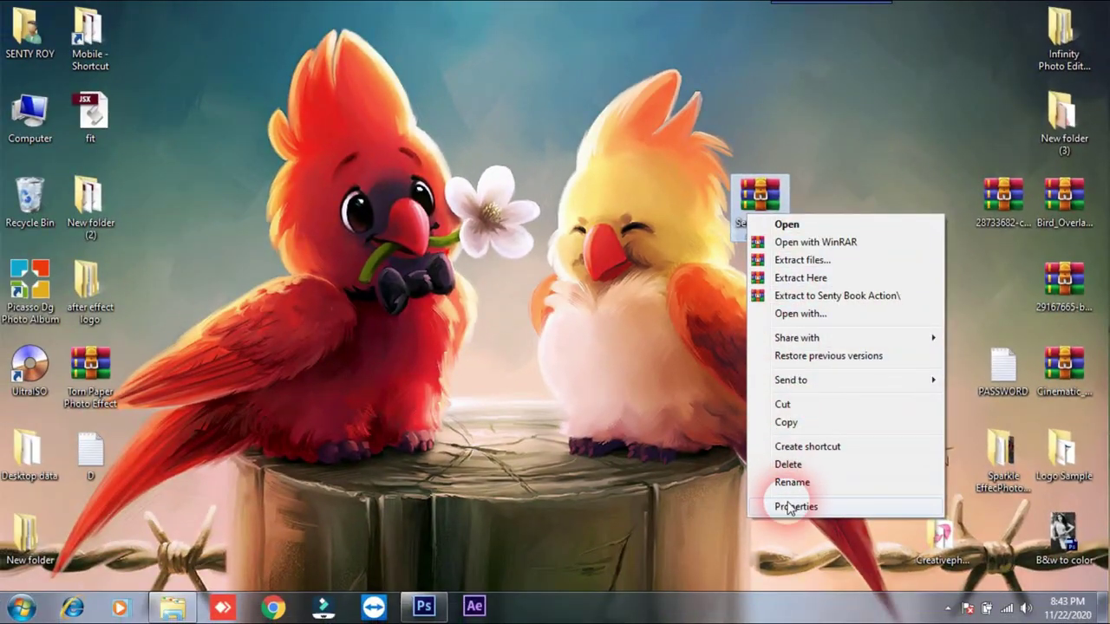
left_click(791, 506)
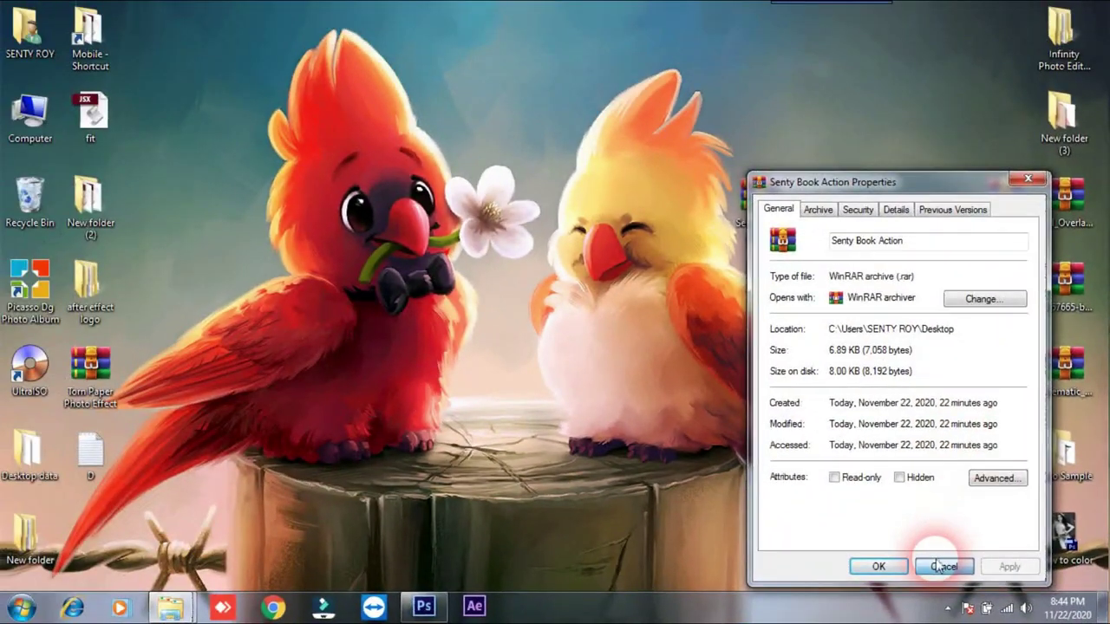
left_click(941, 566)
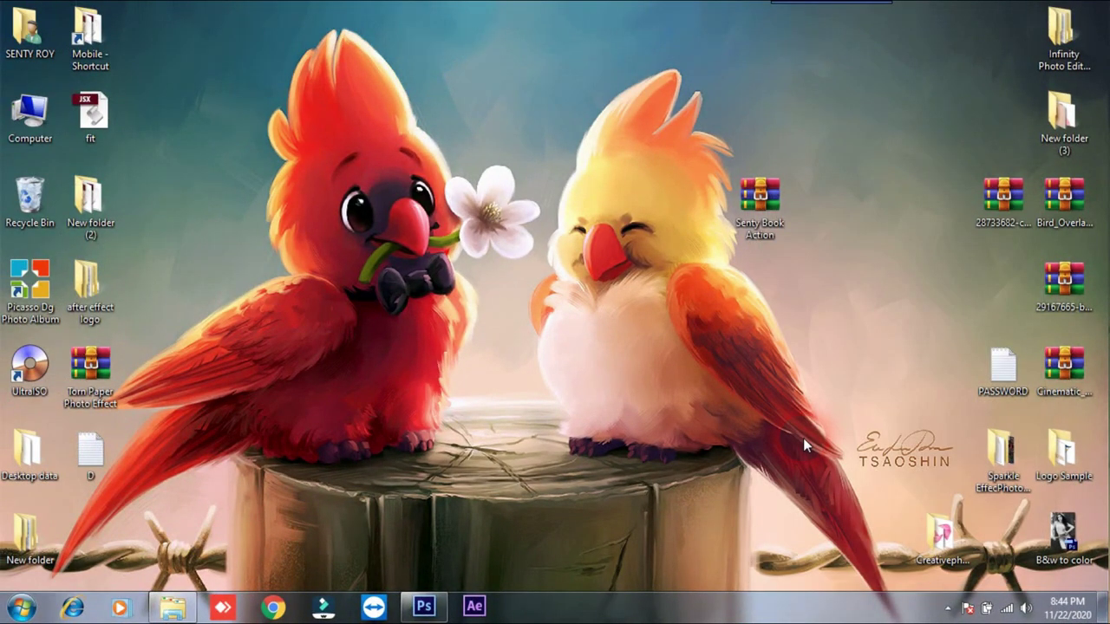
mouse_move(758, 198)
left_mouse_down()
mouse_move(737, 205)
mouse_move(763, 218)
left_mouse_up()
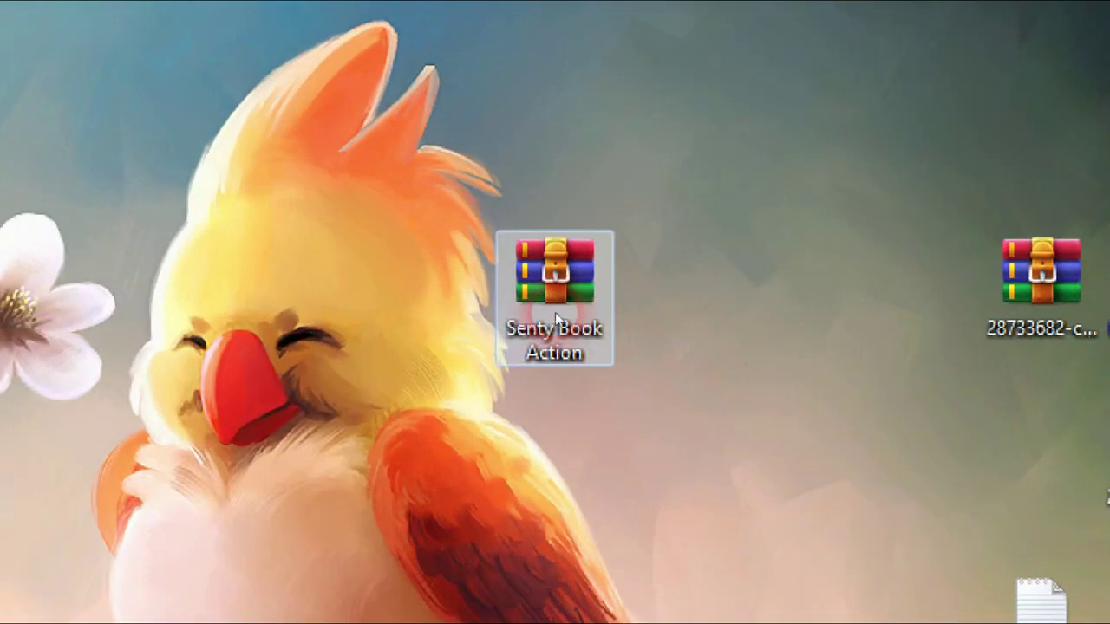
Step: Open the Senty Book Action archive and extract it into a Senty Book Action folder
double_click(555, 319)
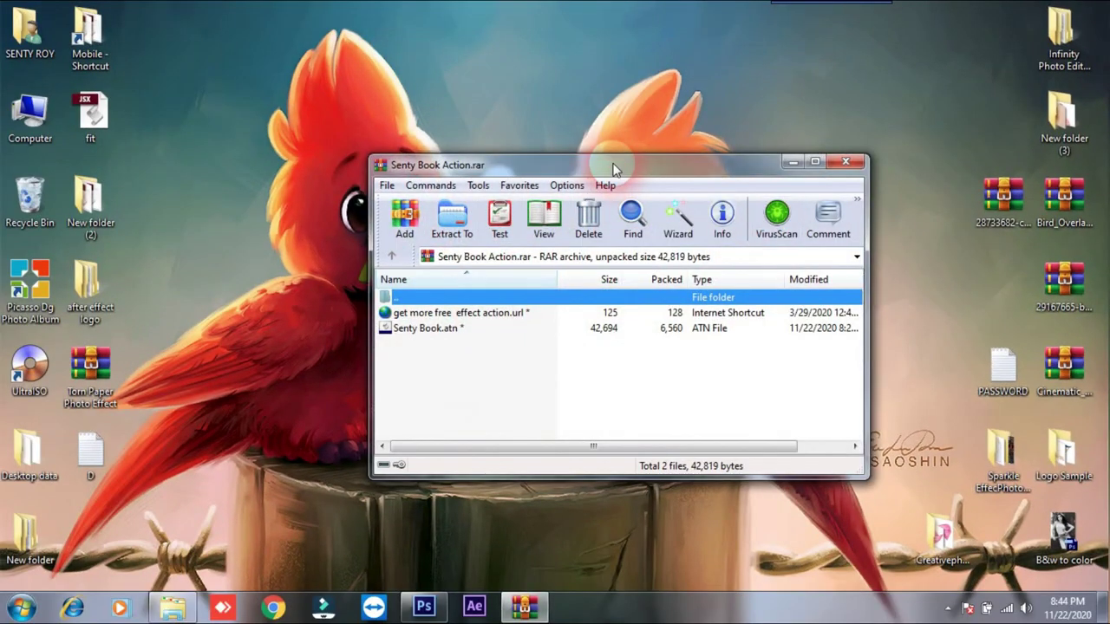
left_click_drag(614, 167, 475, 120)
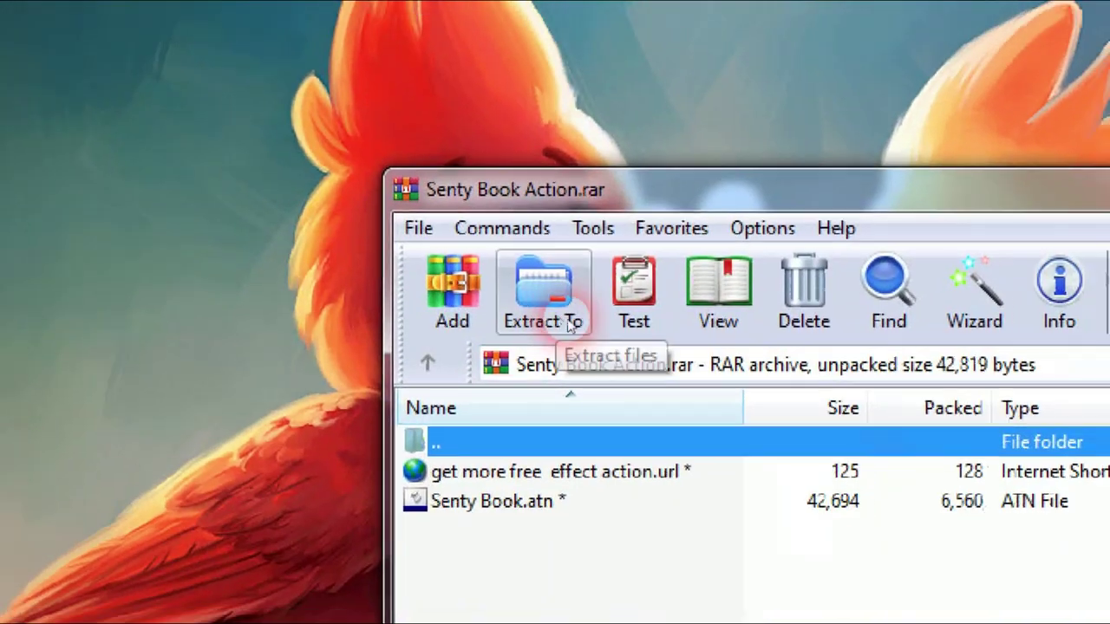
left_click(567, 323)
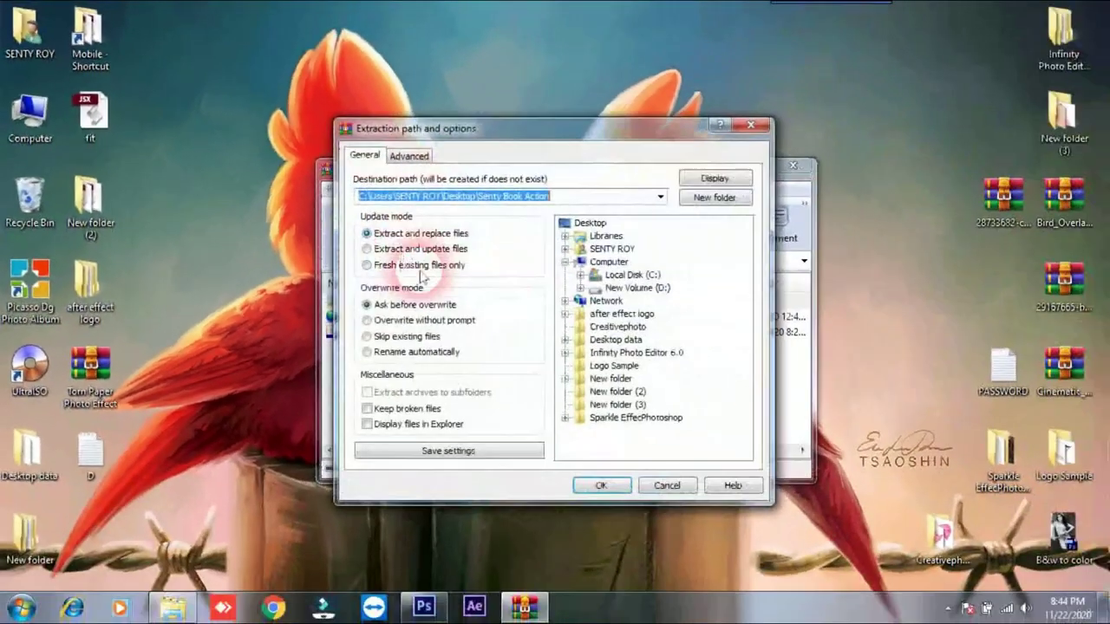
mouse_move(683, 120)
left_mouse_down()
mouse_move(583, 121)
mouse_move(581, 134)
left_mouse_up()
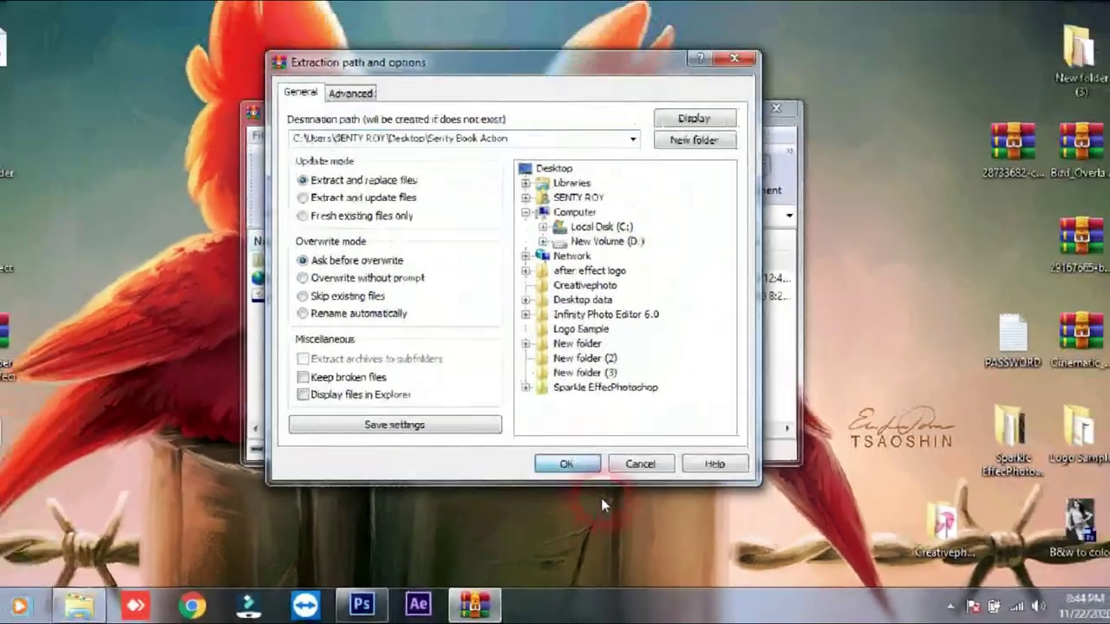
key("Return")
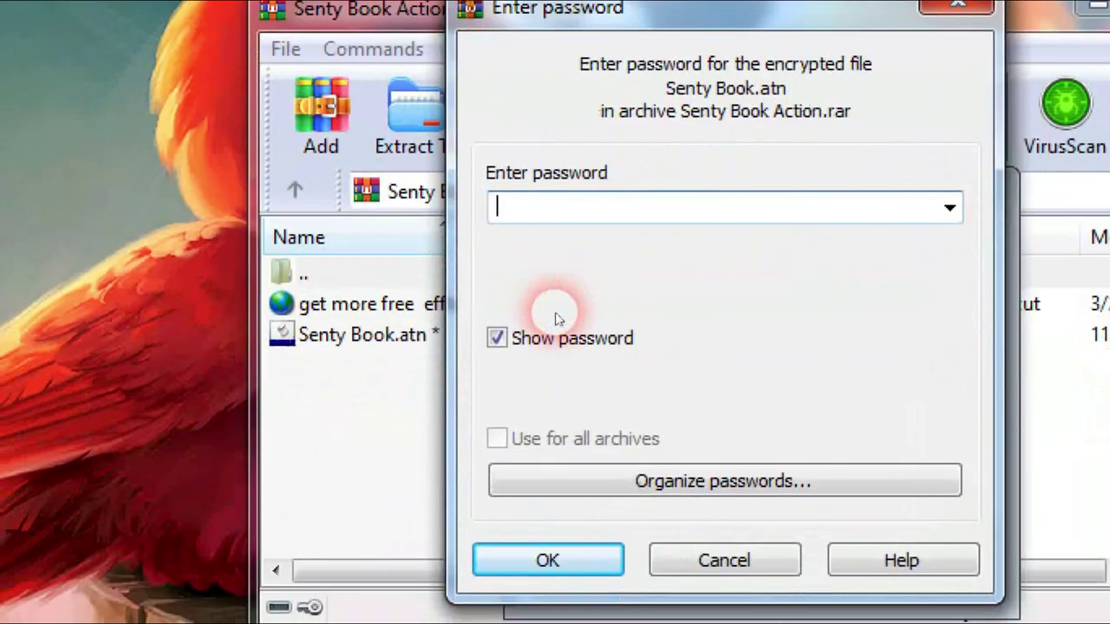
Step: Paste the archive password to finish extracting, close WinRAR, and place the folder beside the archive
left_click(499, 438)
right_click(562, 320)
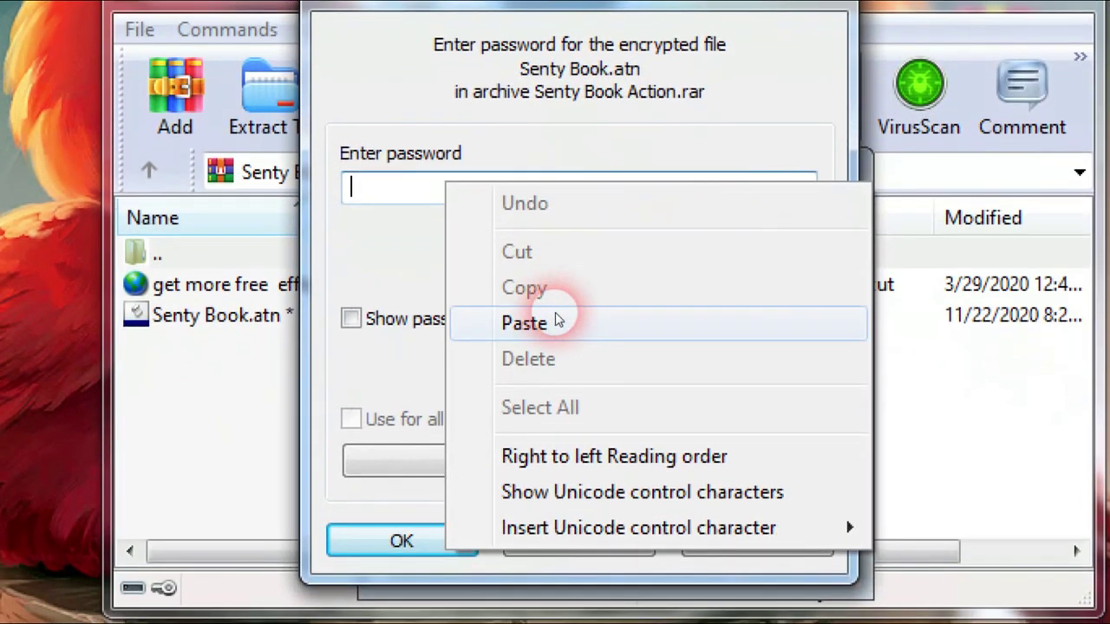
left_click(554, 322)
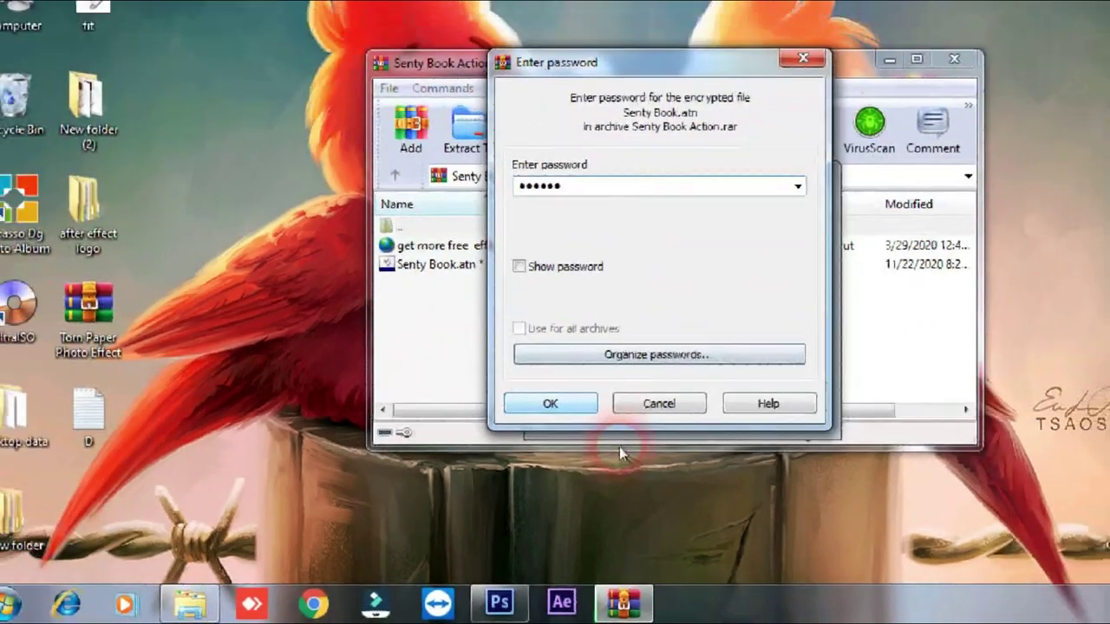
key("Return")
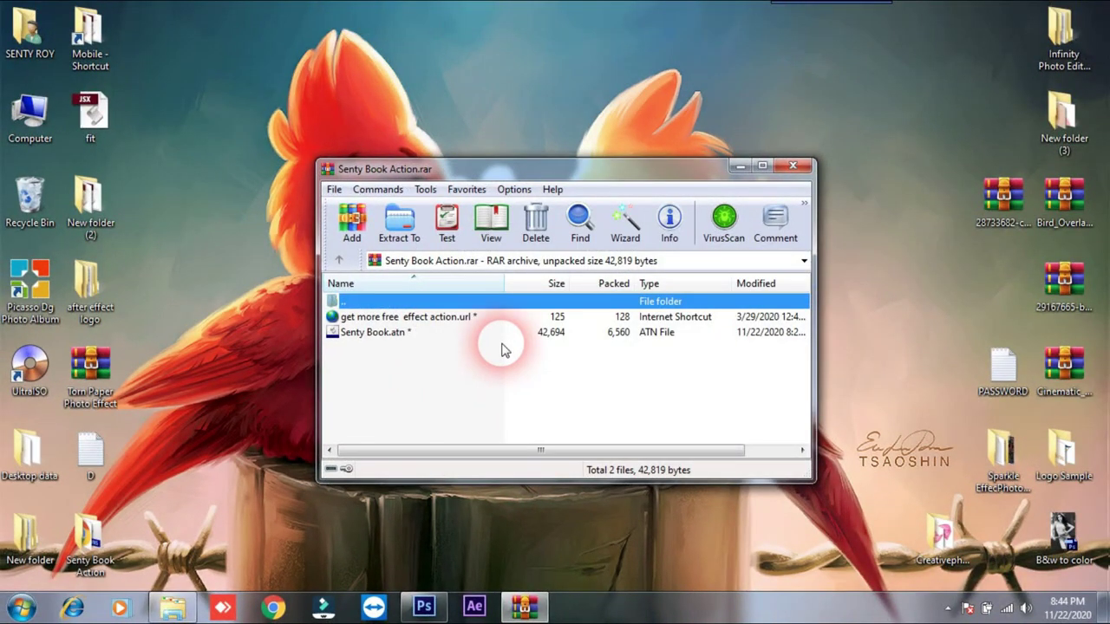
mouse_move(682, 170)
left_mouse_down()
mouse_move(646, 295)
mouse_move(670, 158)
left_mouse_up()
left_click(778, 158)
left_click_drag(87, 534, 815, 191)
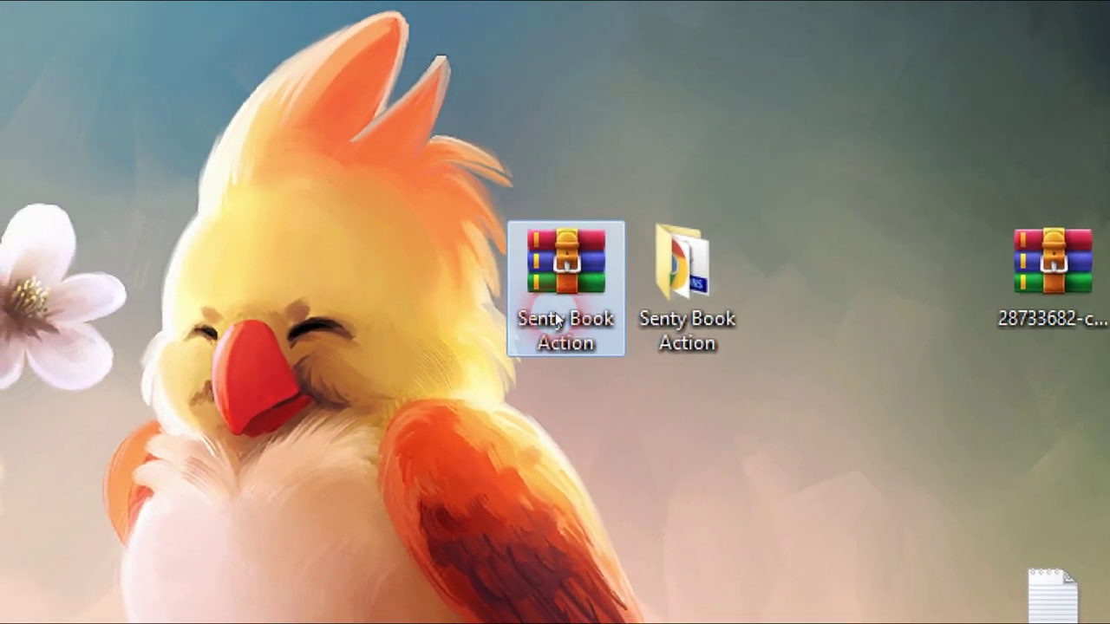
Step: Open the extracted Senty Book Action folder and view it as Extra Large Icons
left_click_drag(606, 286, 555, 319)
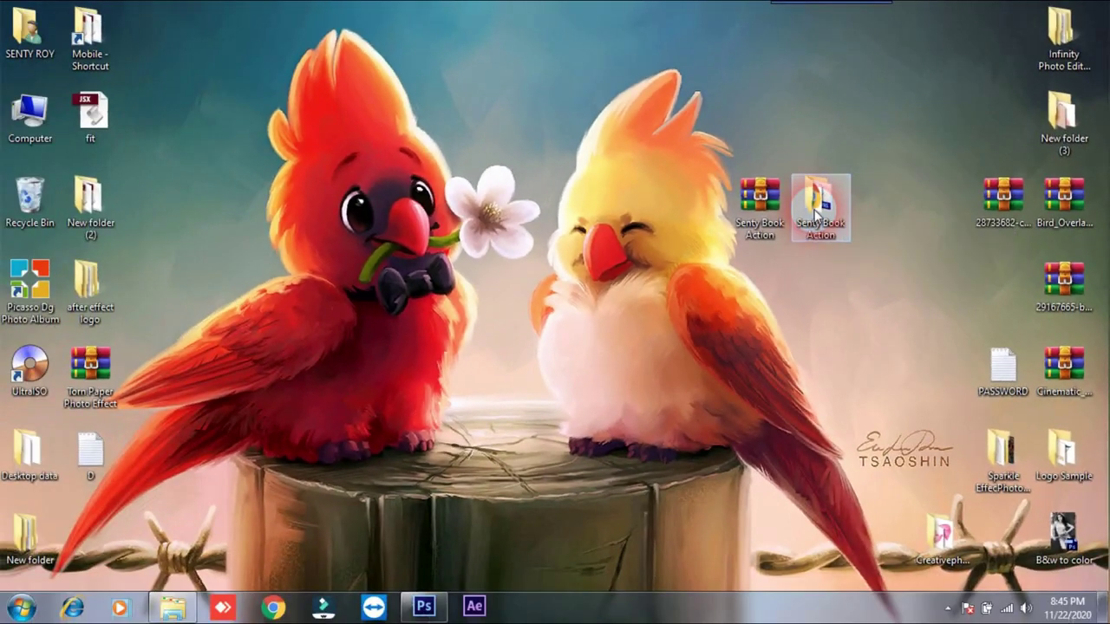
double_click(816, 215)
right_click(521, 384)
left_click(462, 358)
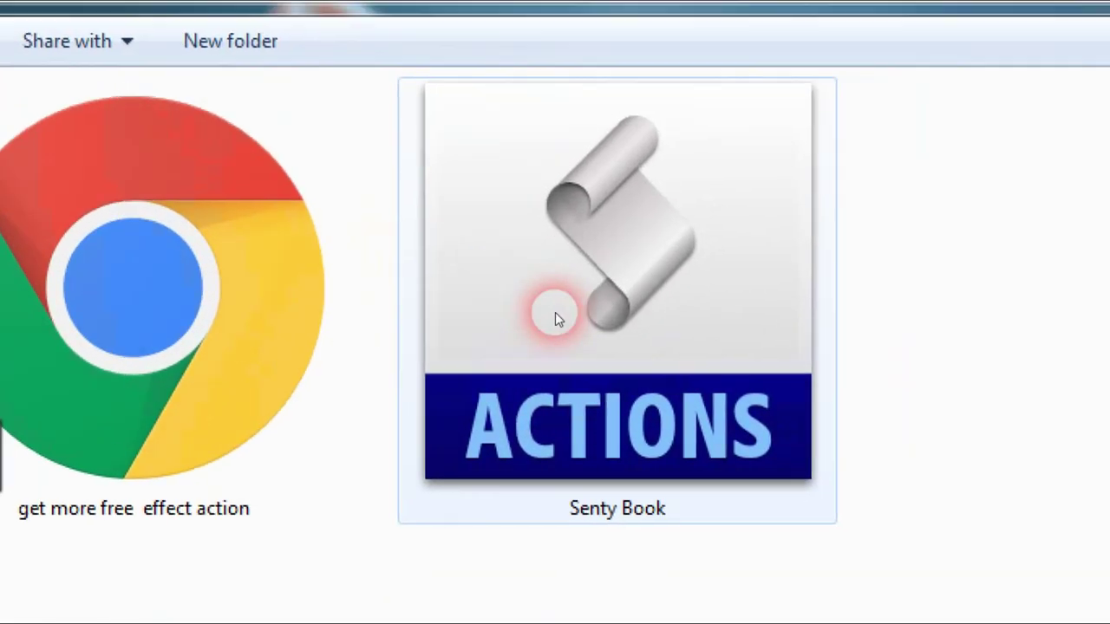
Step: Select the 41.6 KB Senty Book action file, then bring Photoshop to the front
left_click(555, 318)
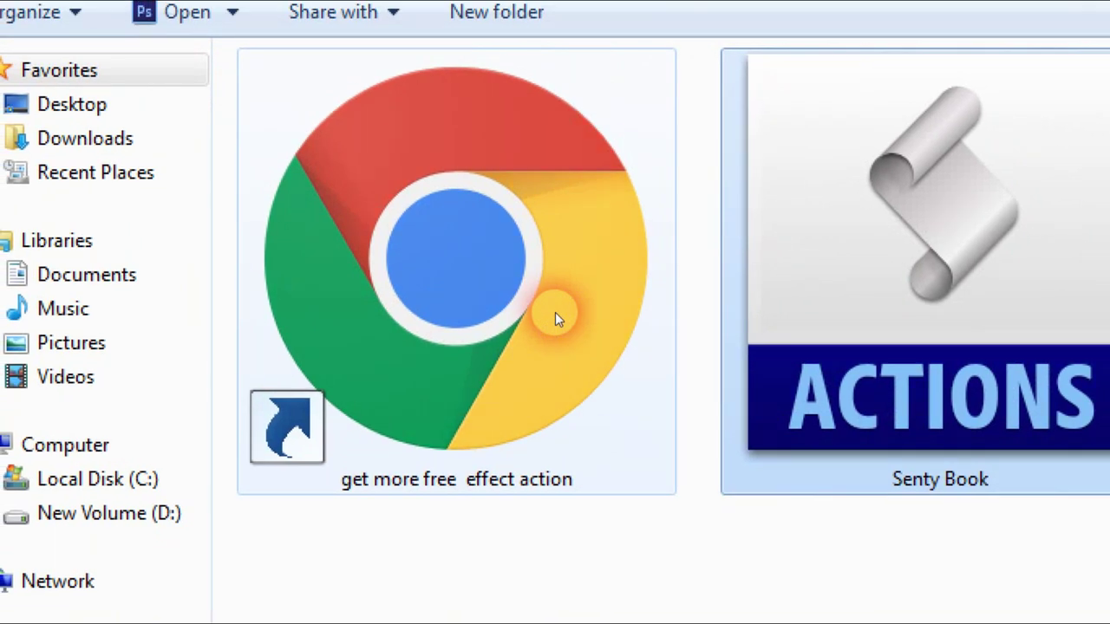
left_click(555, 319)
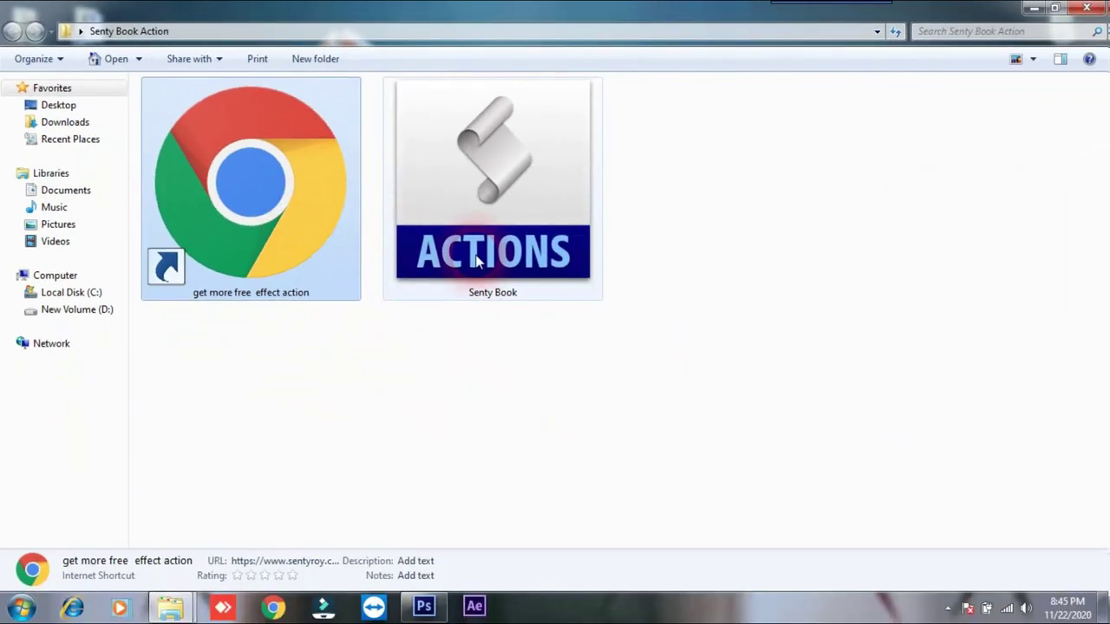
left_click(519, 251)
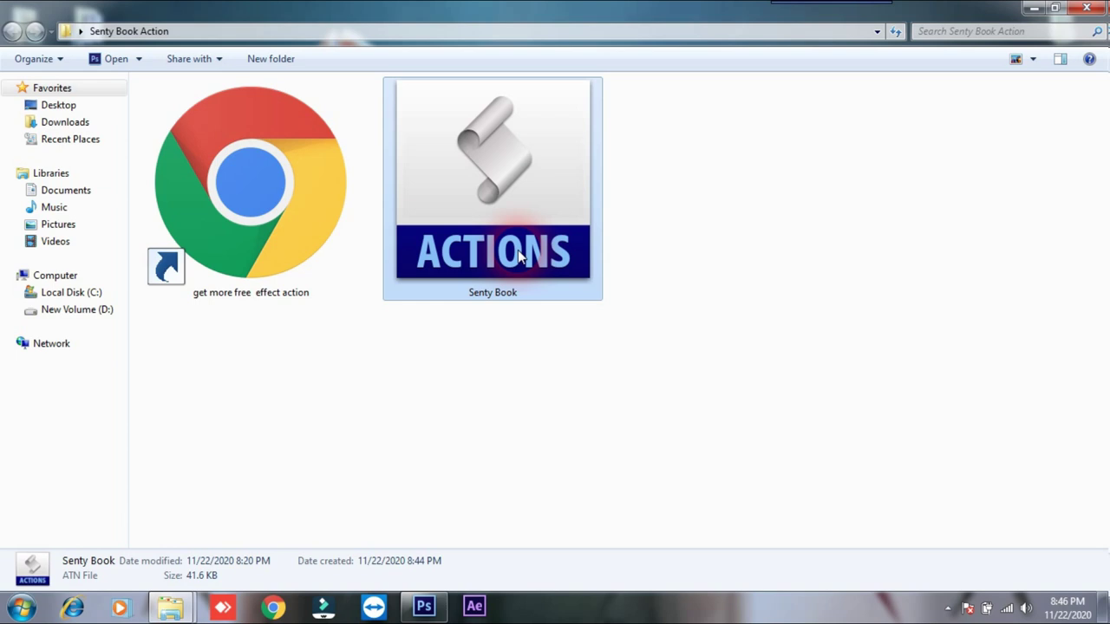
left_click(423, 606)
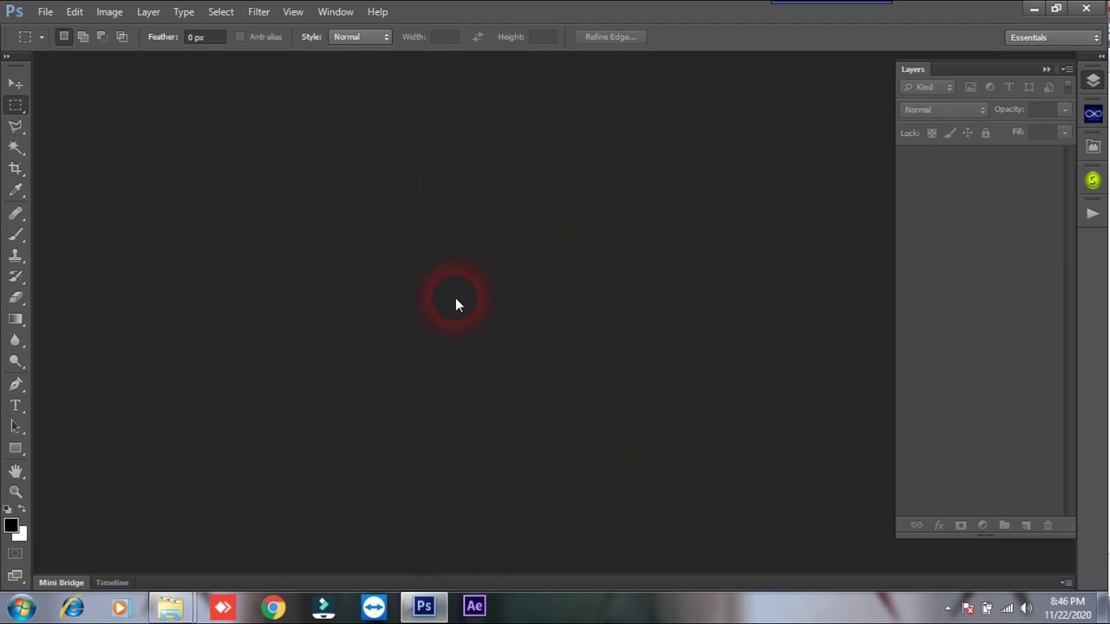
Step: Show the Actions panel from Photoshop's Window menu
left_click(1032, 9)
left_click(423, 605)
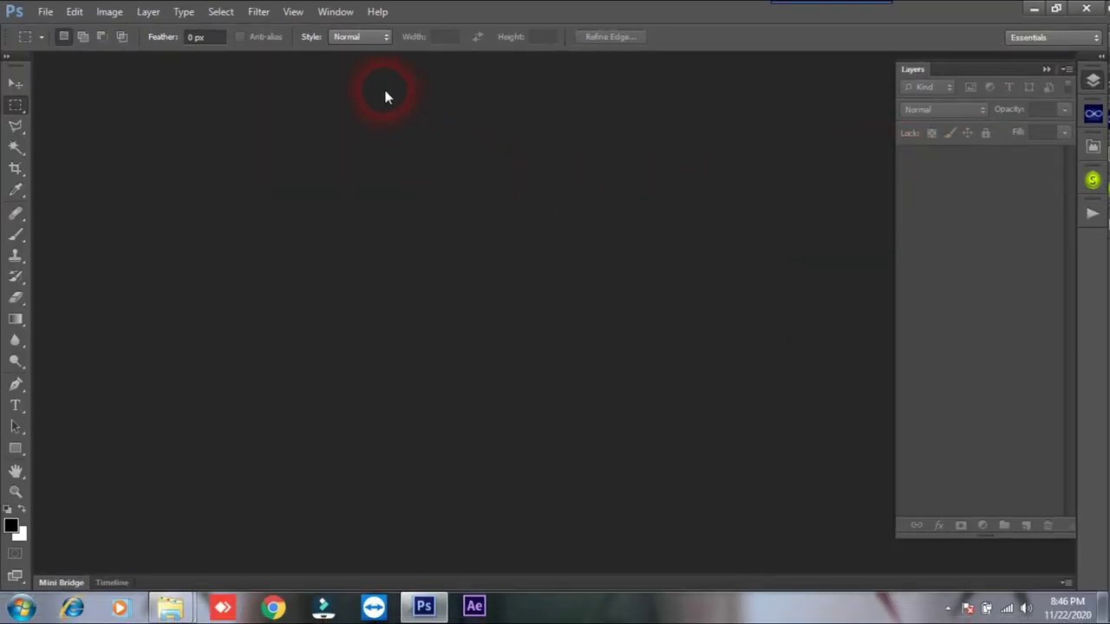
left_click(336, 13)
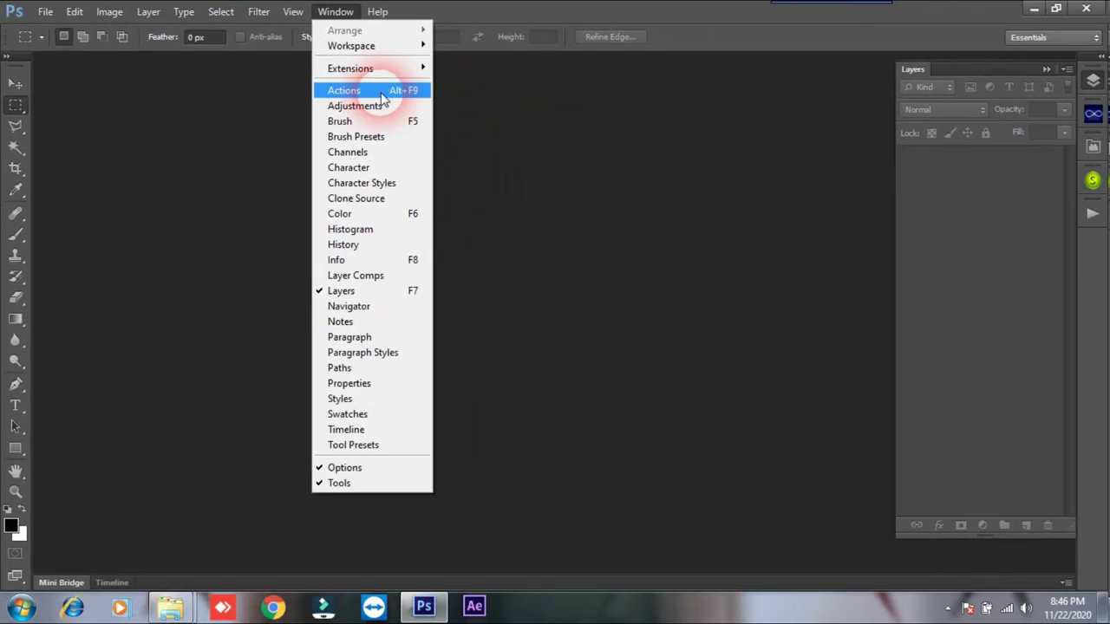
left_click(381, 91)
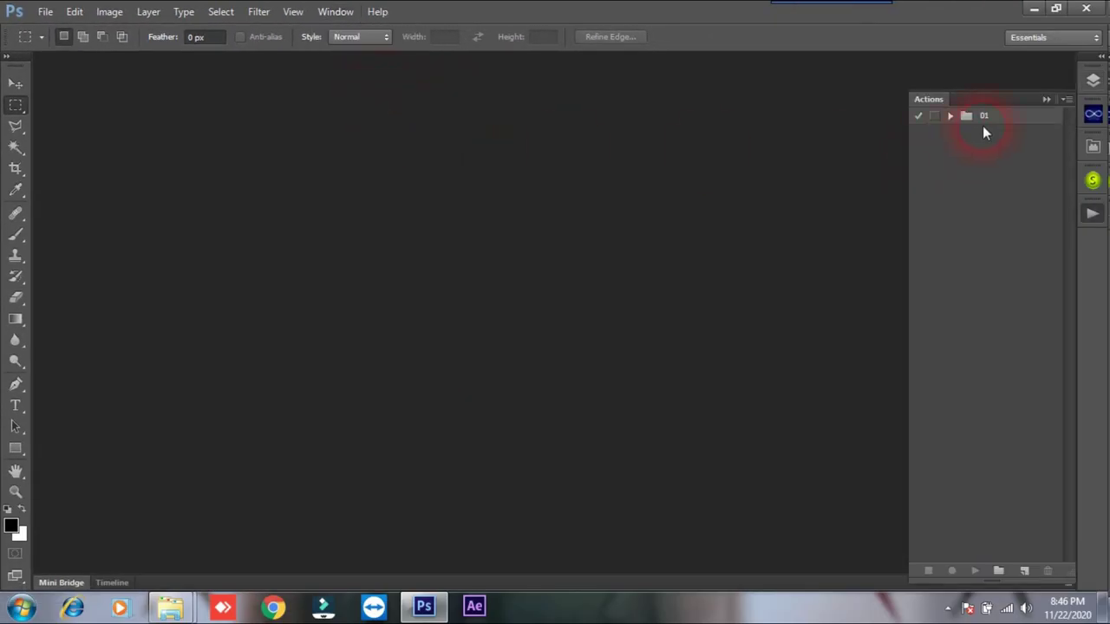
Step: Dock the Actions panel into the right panel group, expand it, and minimize Photoshop
left_click_drag(929, 99, 820, 117)
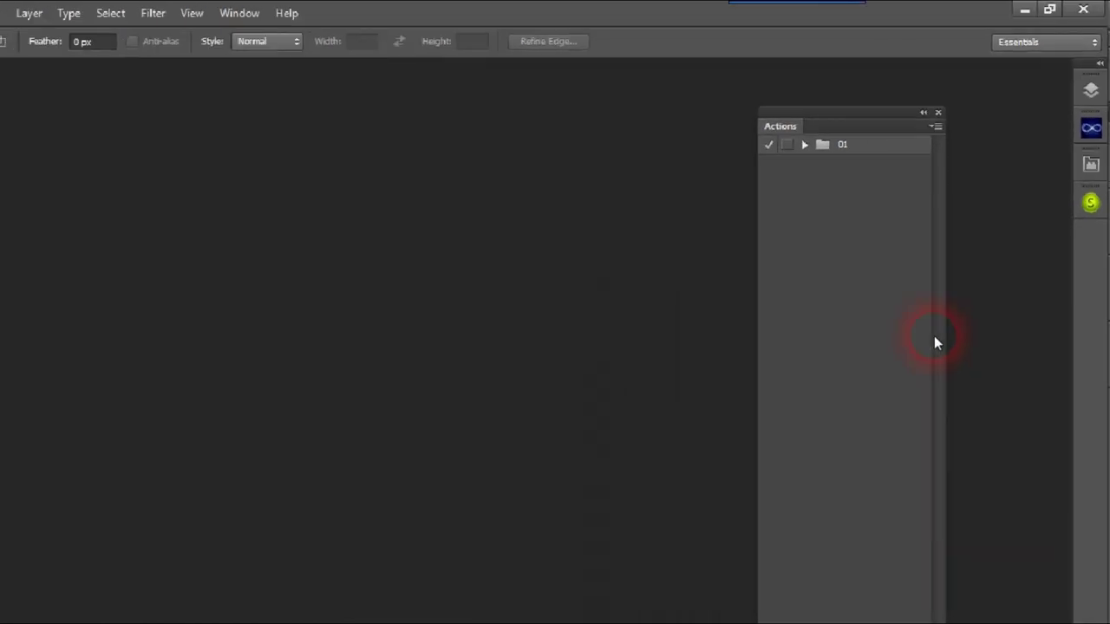
left_click_drag(908, 105, 928, 93)
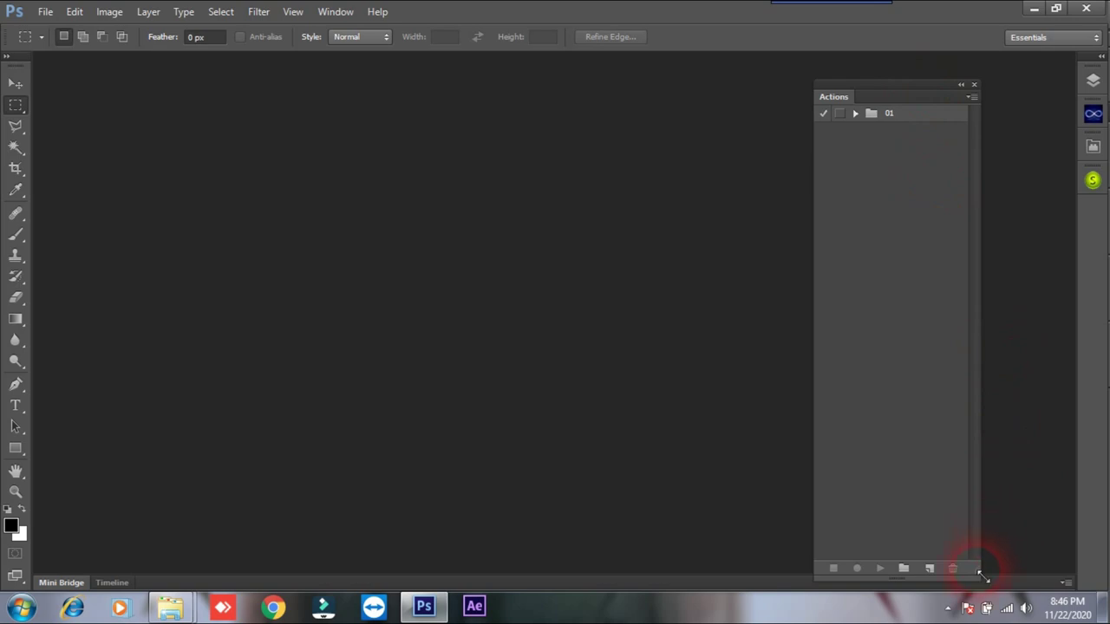
mouse_move(982, 577)
left_mouse_down()
mouse_move(957, 235)
mouse_move(982, 571)
left_mouse_up()
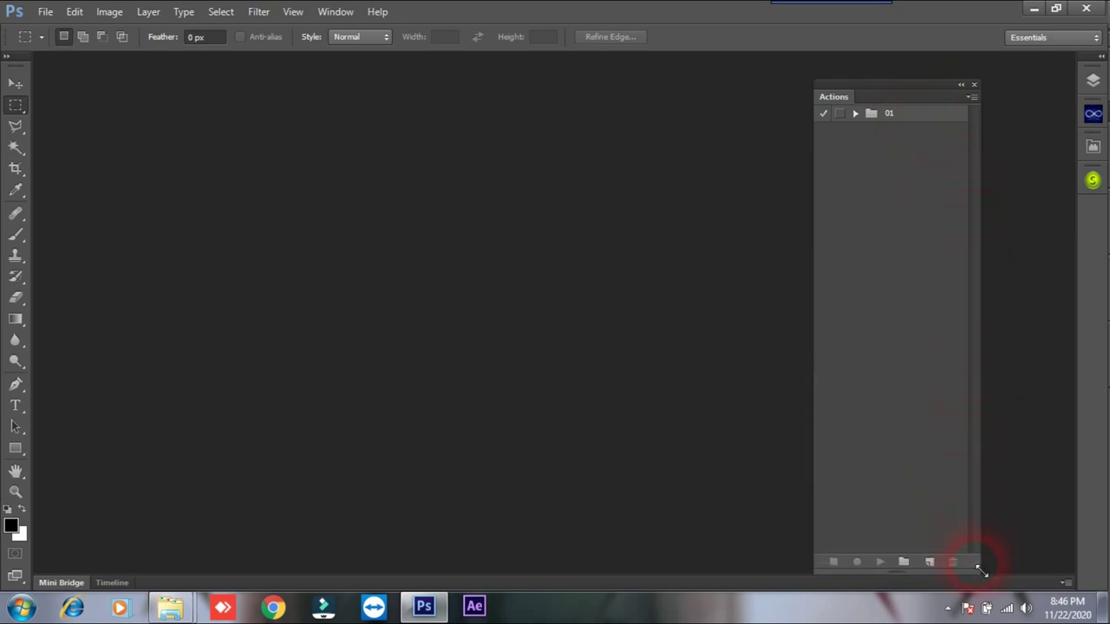
left_click_drag(923, 101, 987, 99)
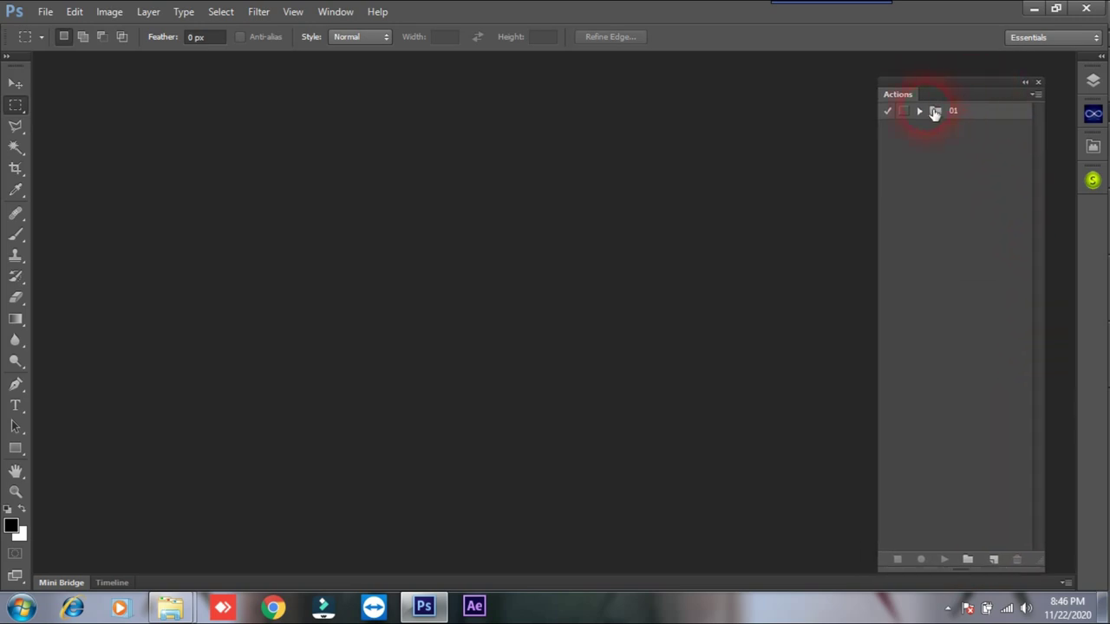
left_click_drag(901, 102, 1083, 212)
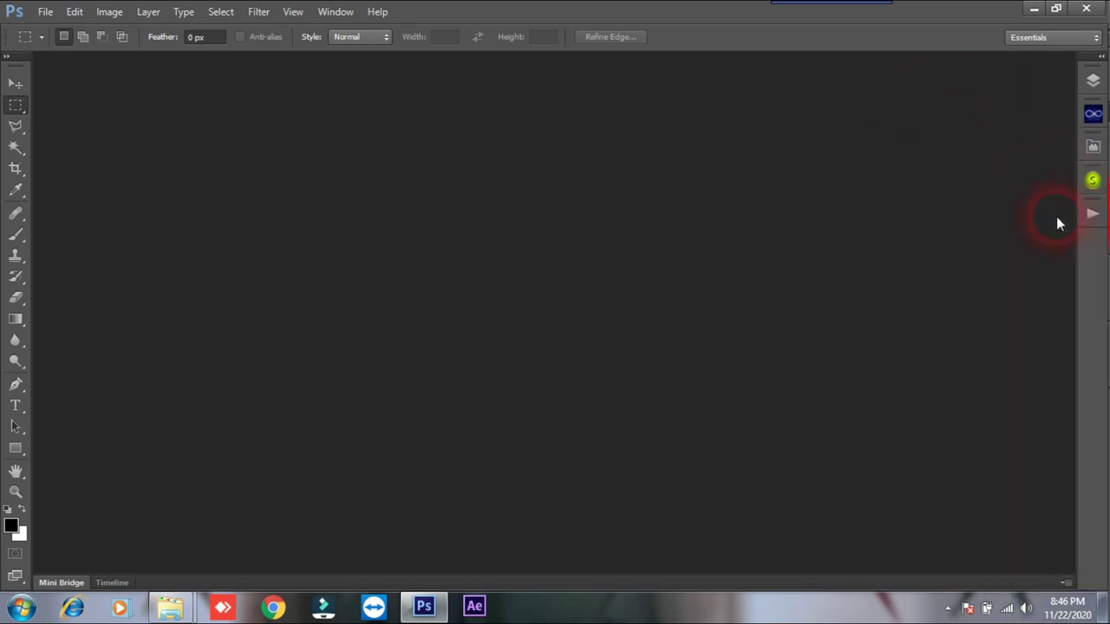
left_click(1092, 217)
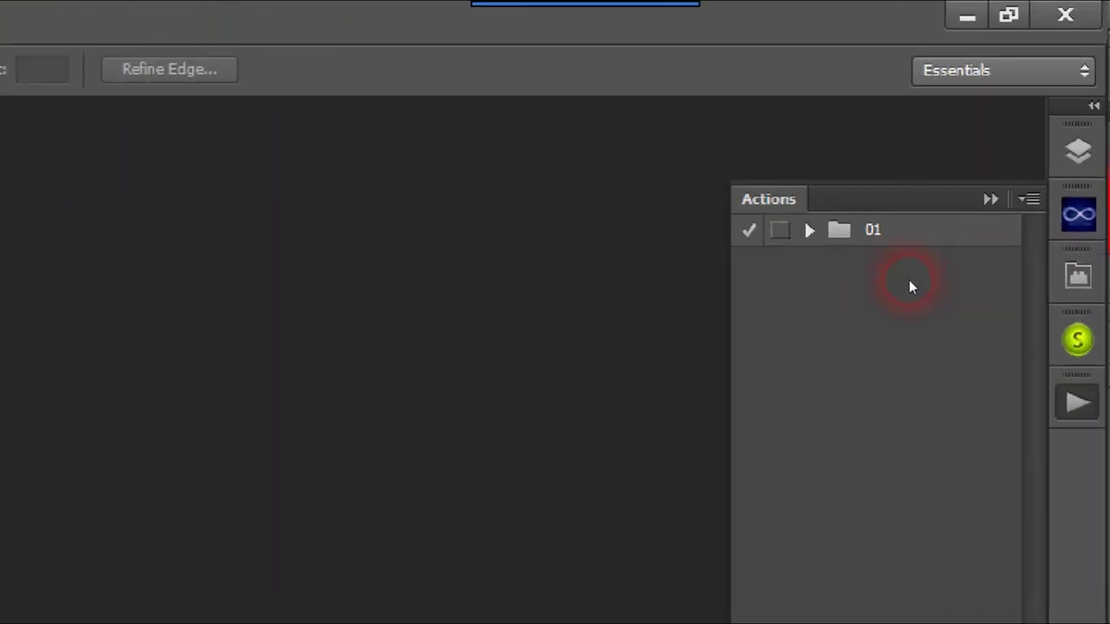
left_click(1032, 15)
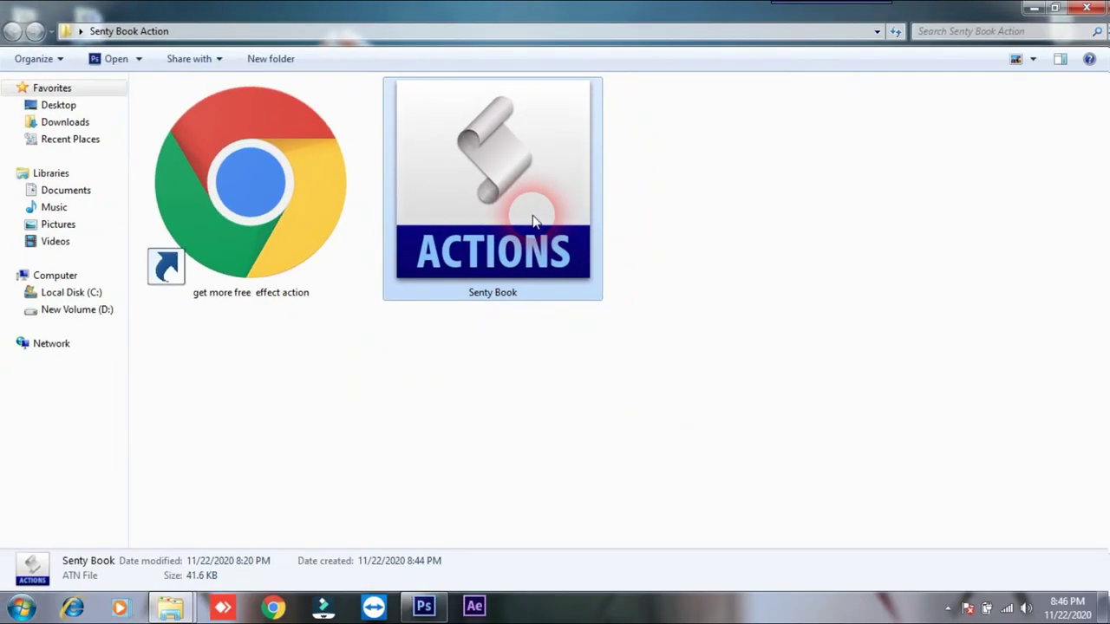
Step: Drag the Senty Book .atn file from Explorer into Photoshop, adding the set beneath 01
mouse_move(533, 221)
left_mouse_down()
mouse_move(461, 556)
mouse_move(973, 265)
left_mouse_up()
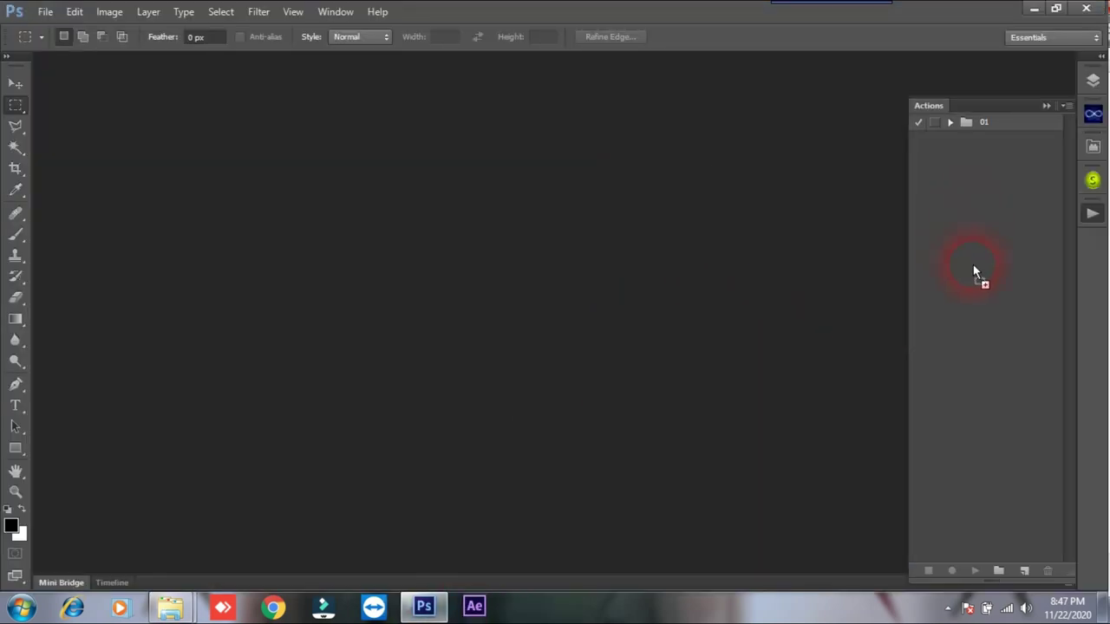
mouse_move(964, 218)
left_mouse_down()
mouse_move(1038, 238)
mouse_move(857, 312)
left_mouse_up()
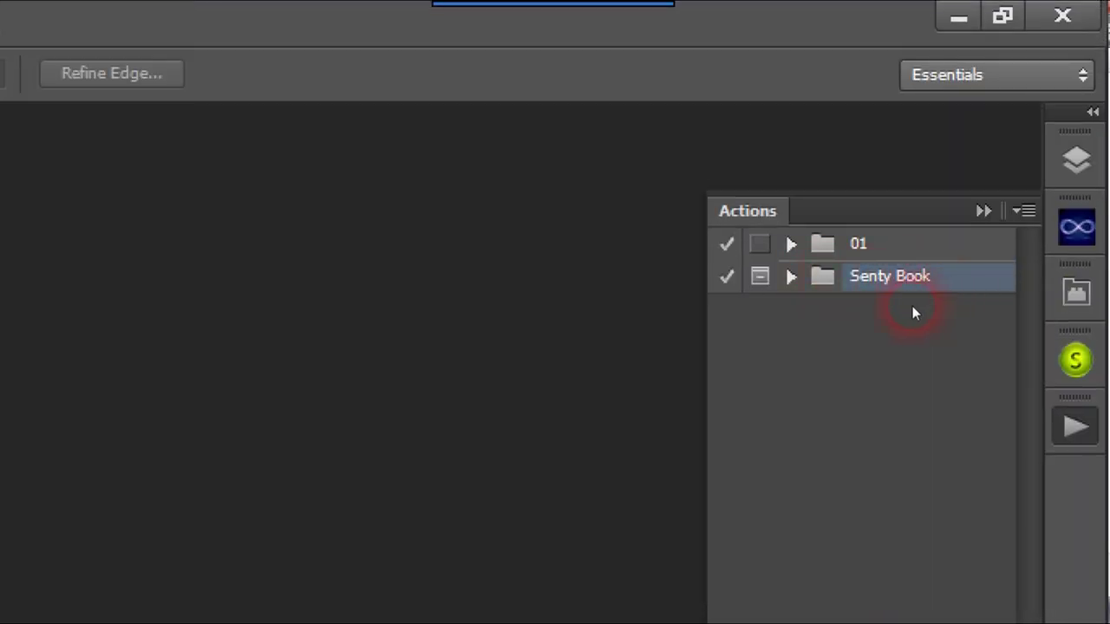
Step: Expand the Senty Book set, review the Senty Roy Book action's steps, and select it
left_click(791, 276)
left_click(867, 280)
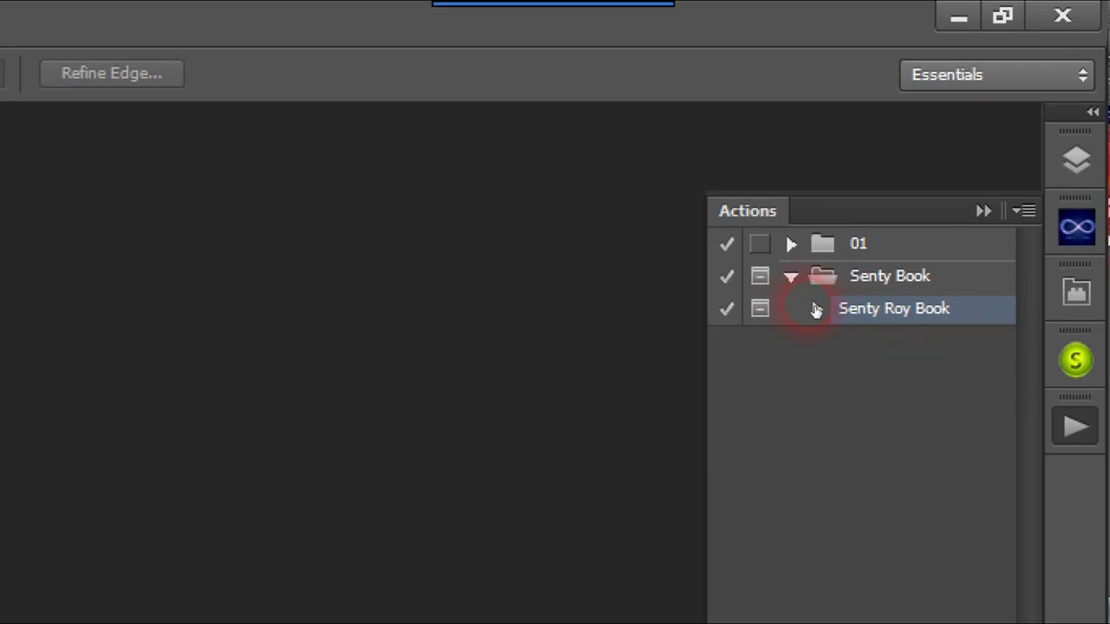
left_click(816, 311)
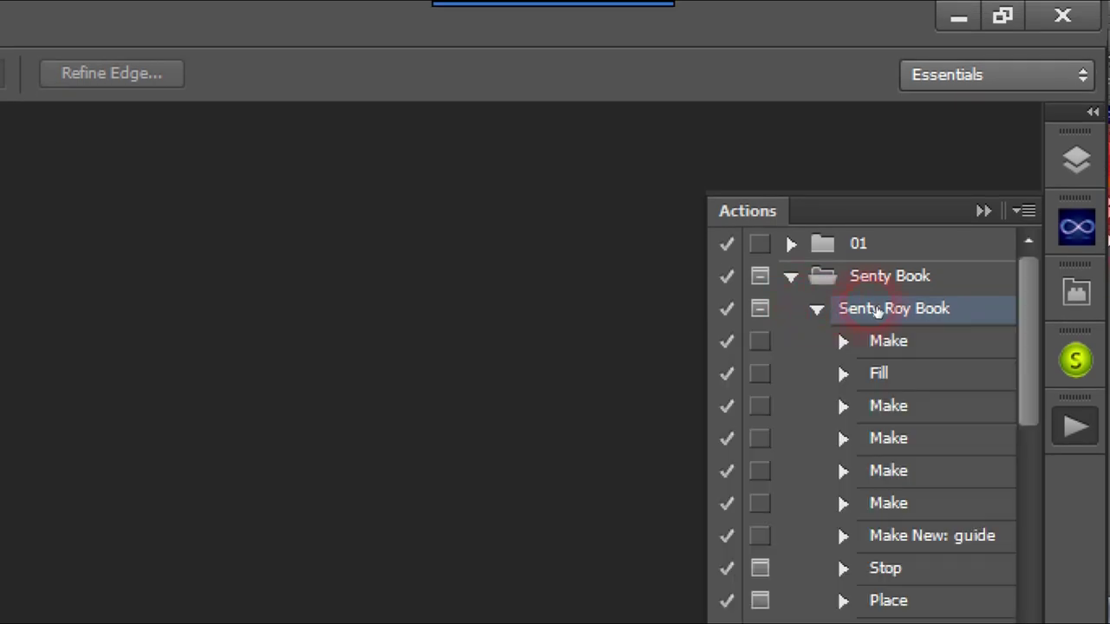
left_click(816, 310)
left_click(877, 279)
left_click(872, 311)
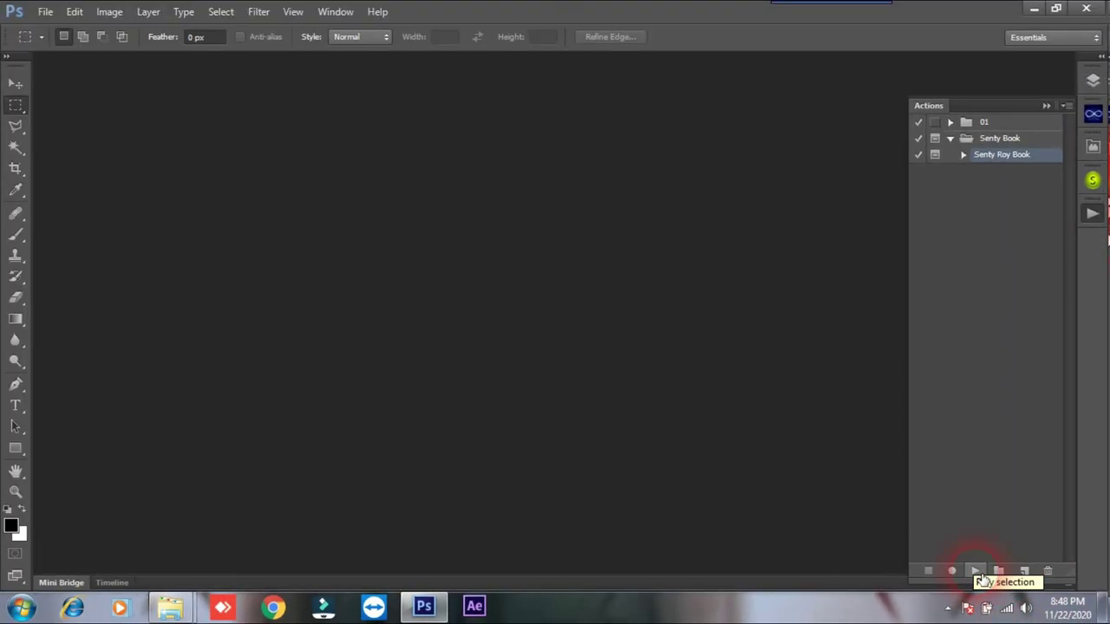
Step: Play the Senty Roy Book action and continue past its place-your-image message
left_click(976, 573)
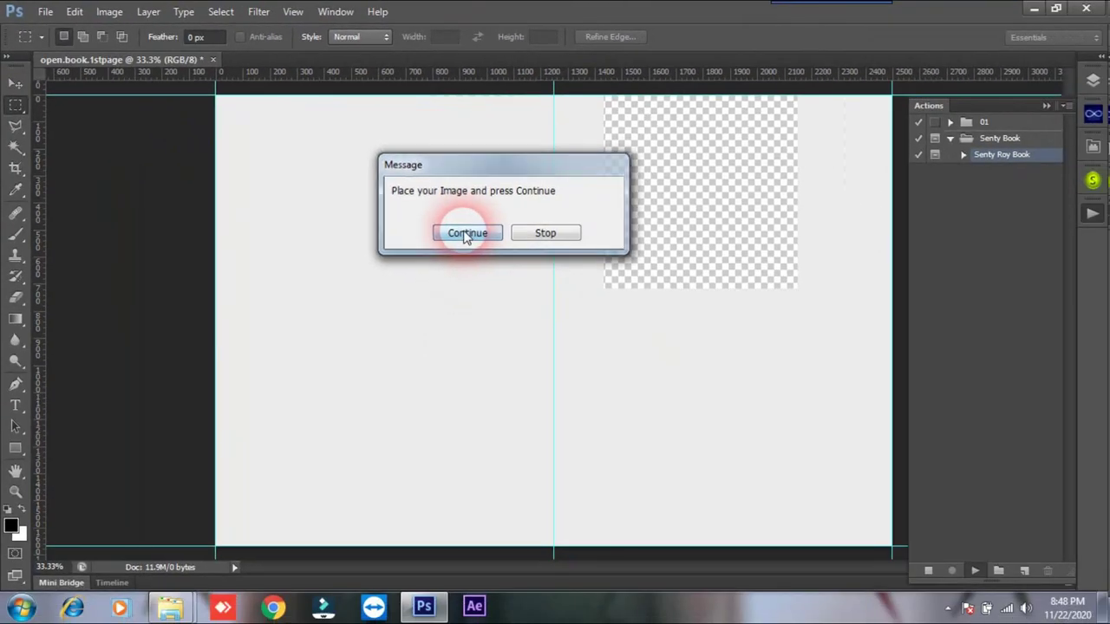
left_click(467, 234)
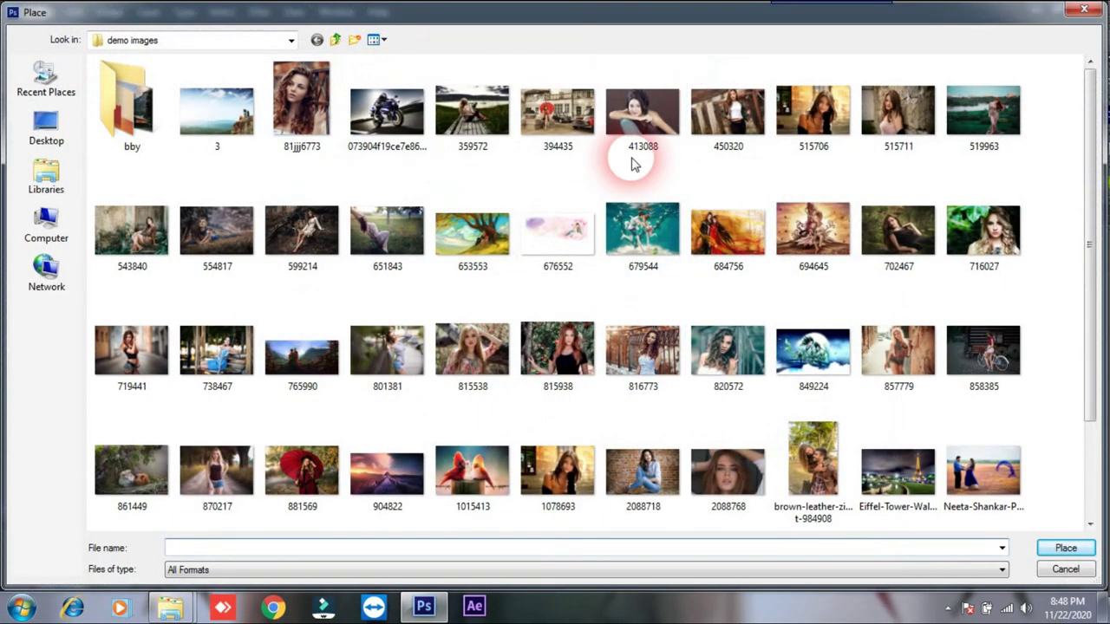
Step: Place image 904822 from D:\demo images into the open.book.1stpage document
mouse_move(1089, 239)
left_mouse_down()
mouse_move(1091, 359)
mouse_move(1090, 168)
left_mouse_up()
left_click(71, 222)
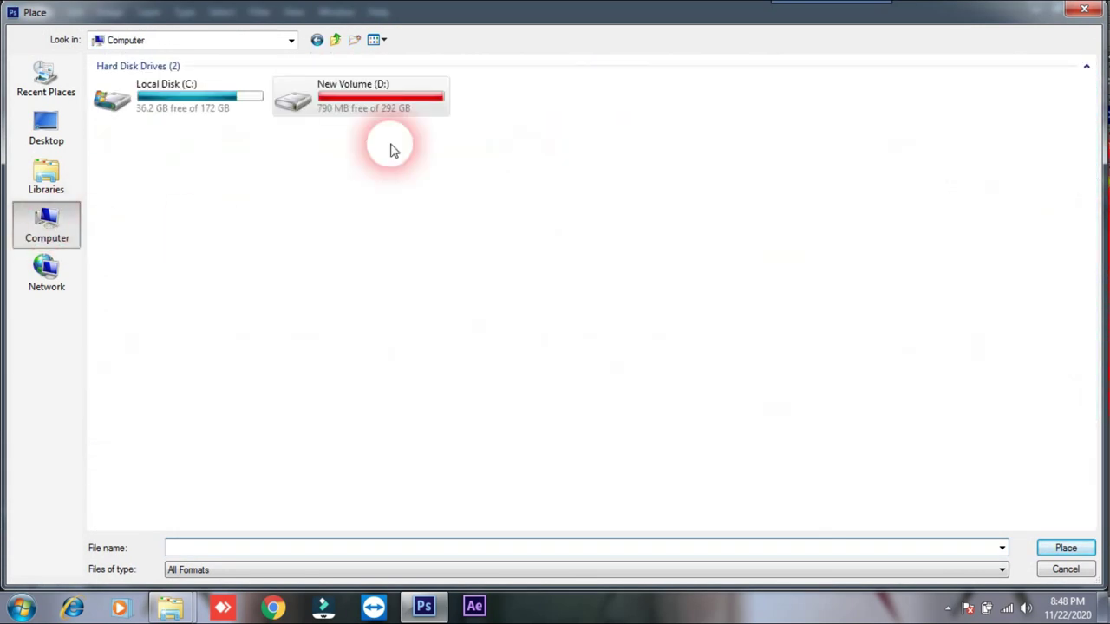
double_click(375, 98)
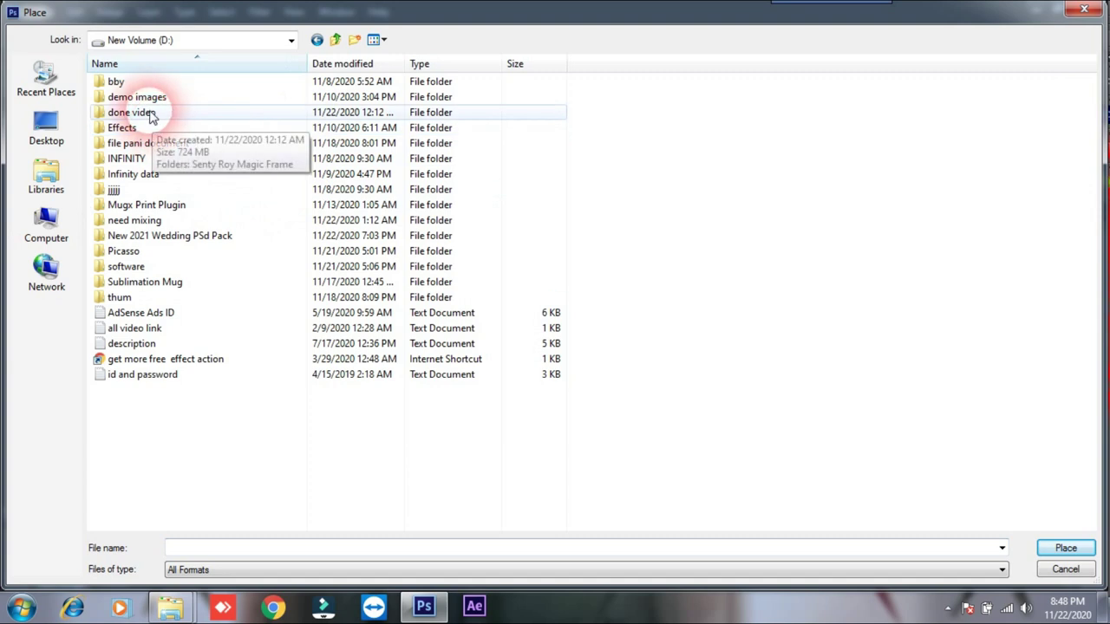
double_click(122, 97)
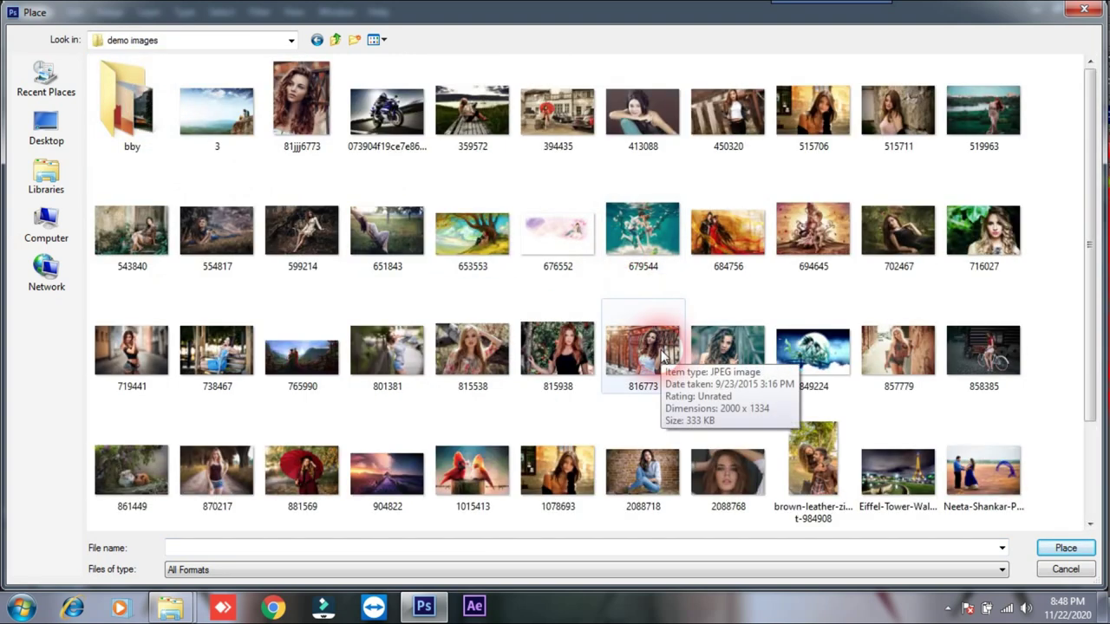
left_click_drag(1090, 322, 1102, 407)
left_click(382, 395)
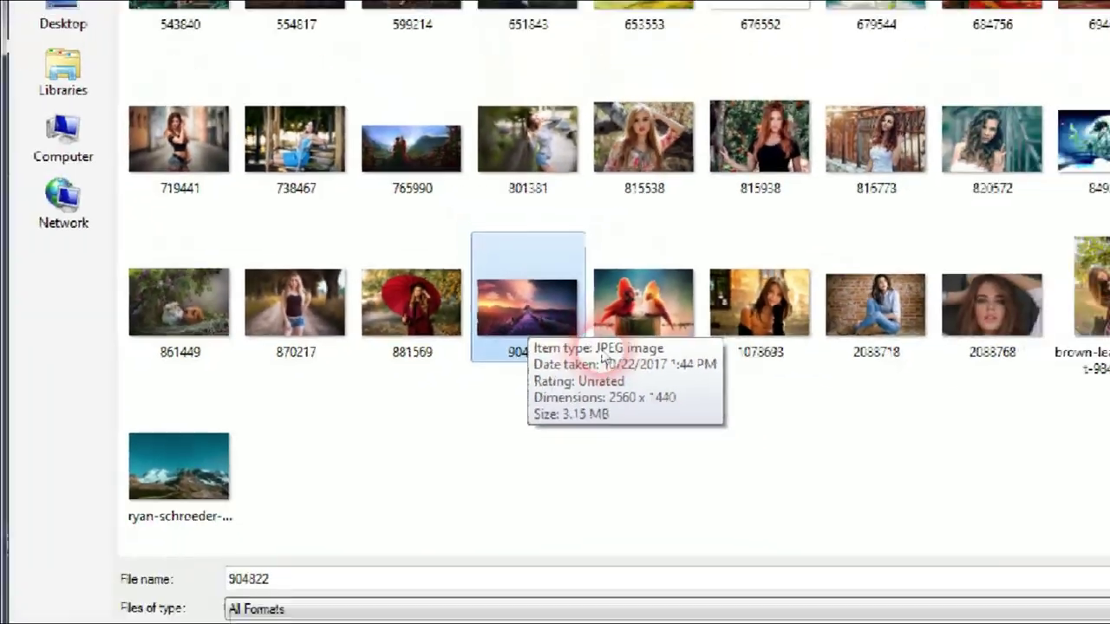
double_click(555, 319)
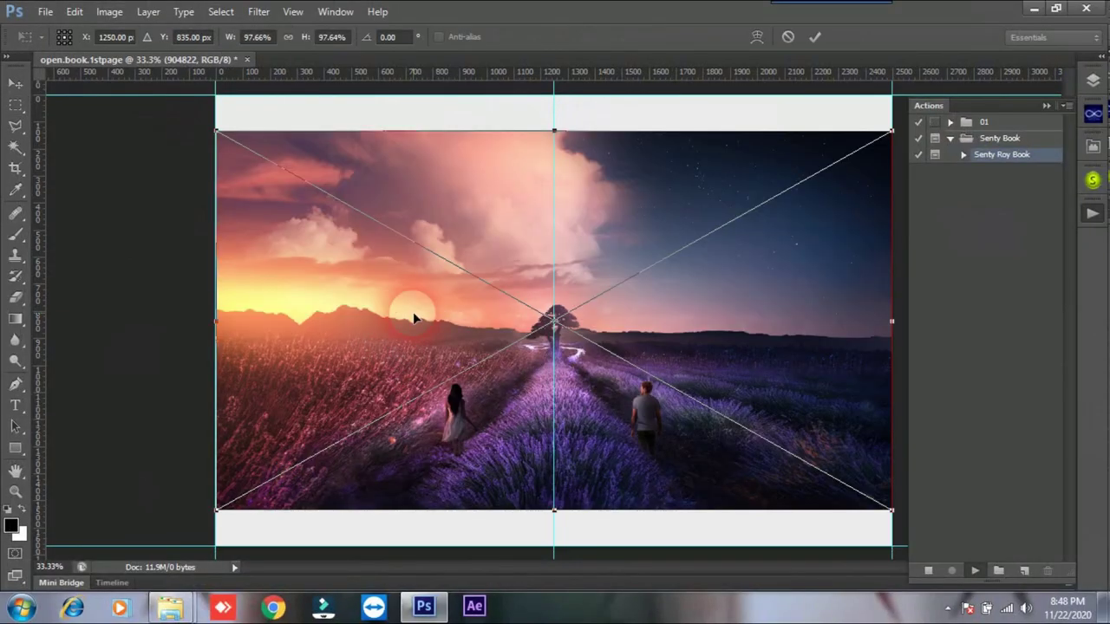
Step: Scale the 904822 photo proportionally to about 119%, covering the page and shifted slightly right
key("ctrl+minus")
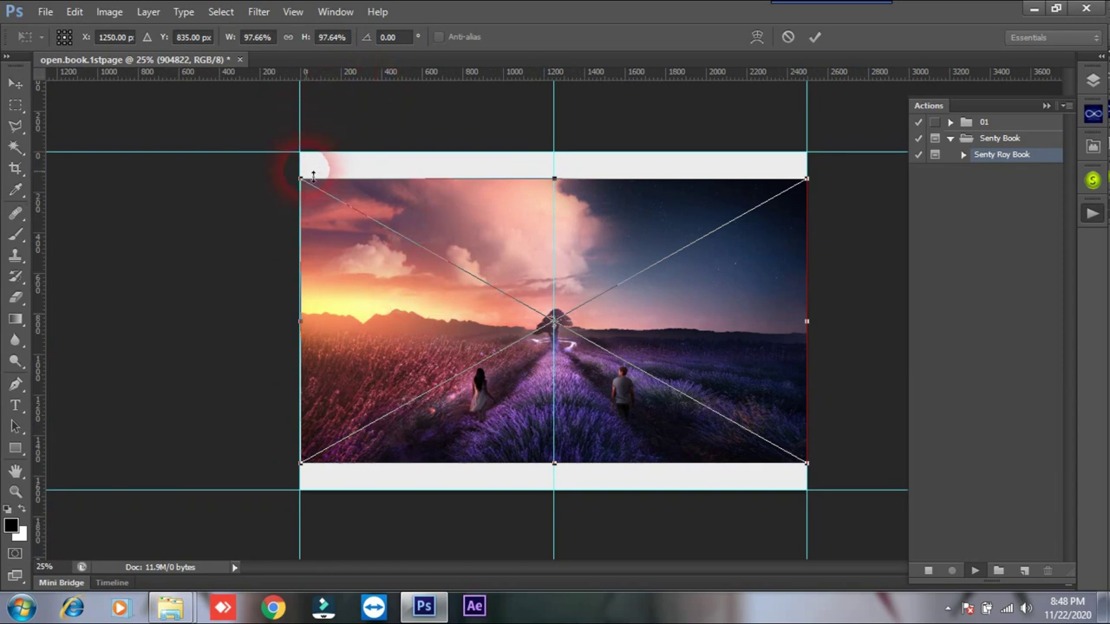
left_click_drag(303, 181, 261, 154)
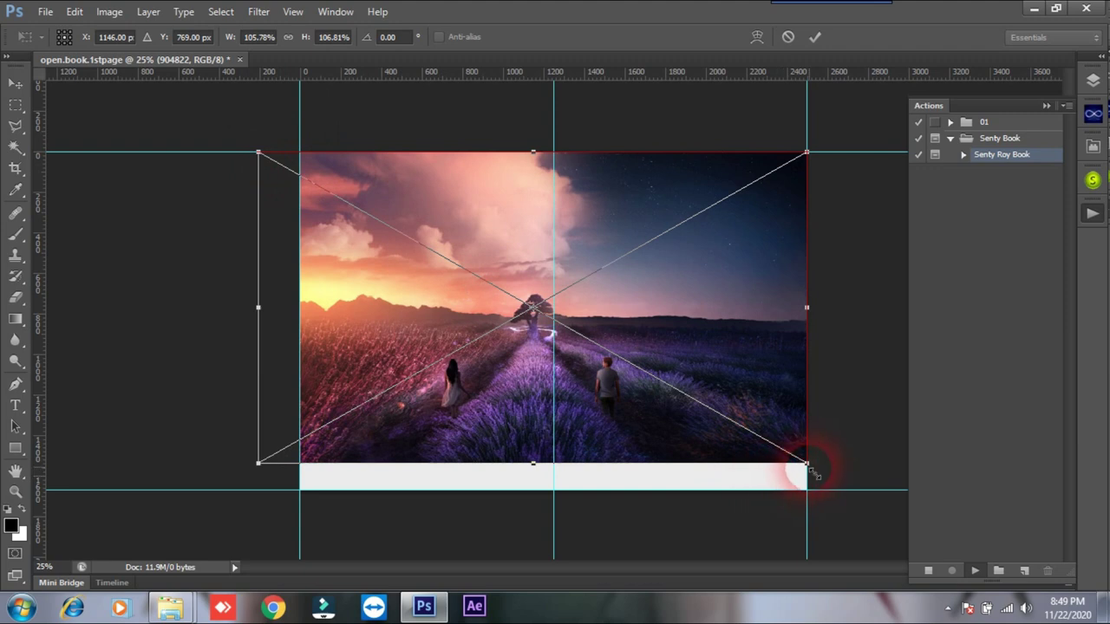
left_click_drag(806, 464, 846, 500)
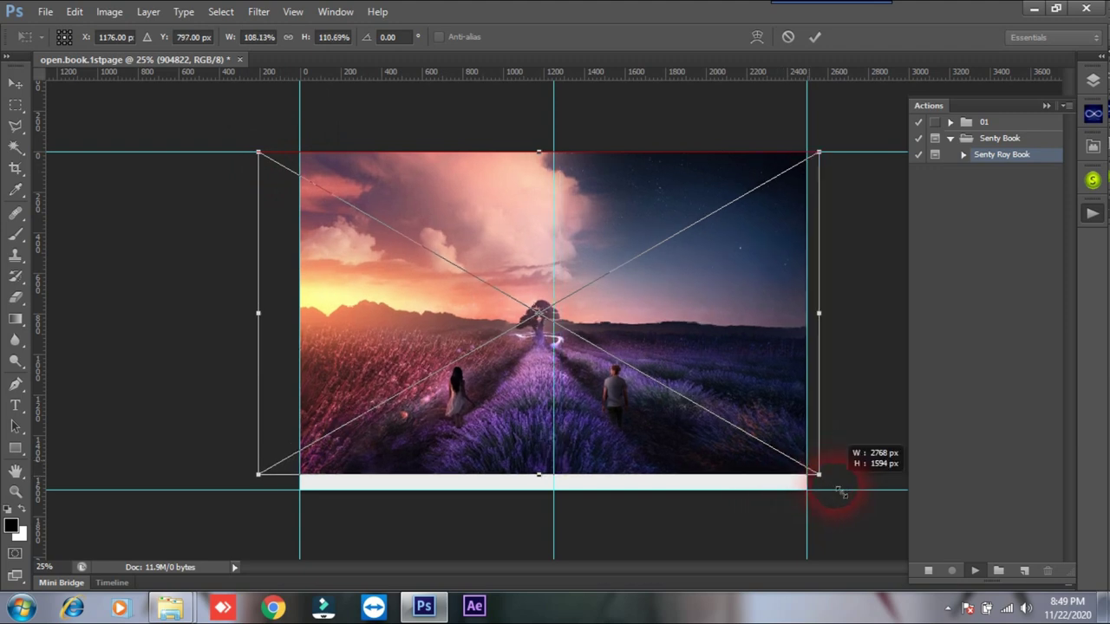
left_click(289, 37)
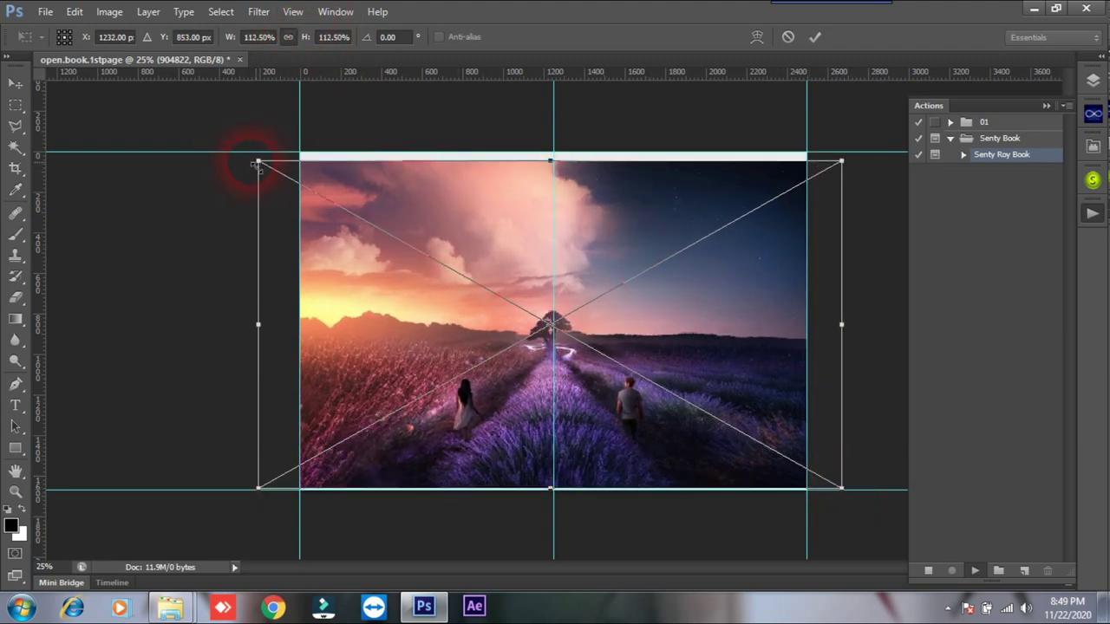
left_click_drag(258, 162, 226, 143)
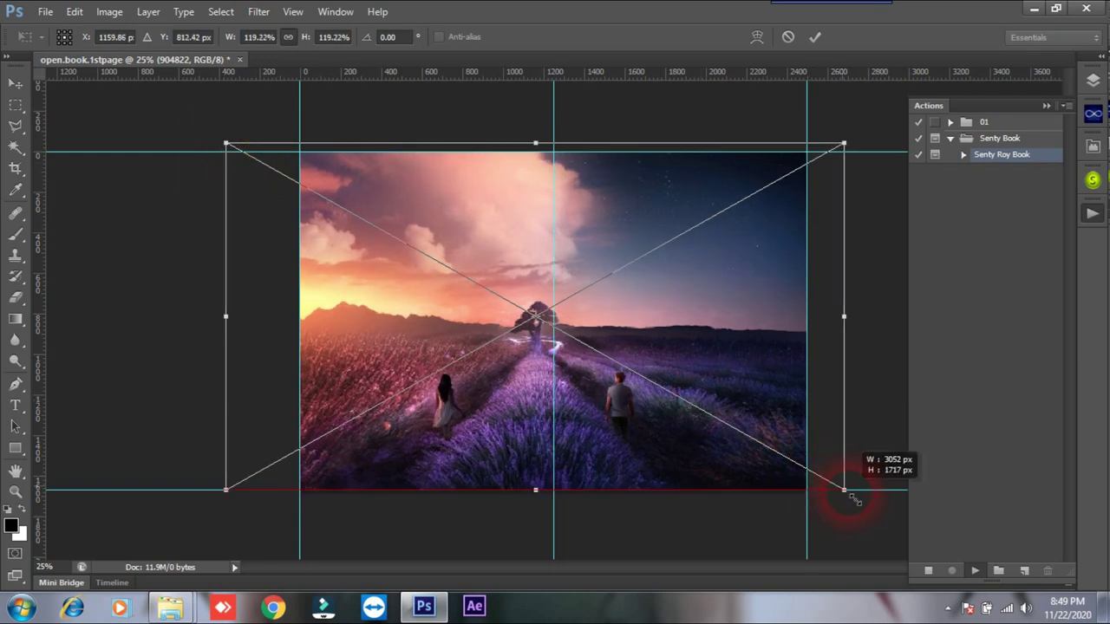
left_click_drag(845, 491, 853, 494)
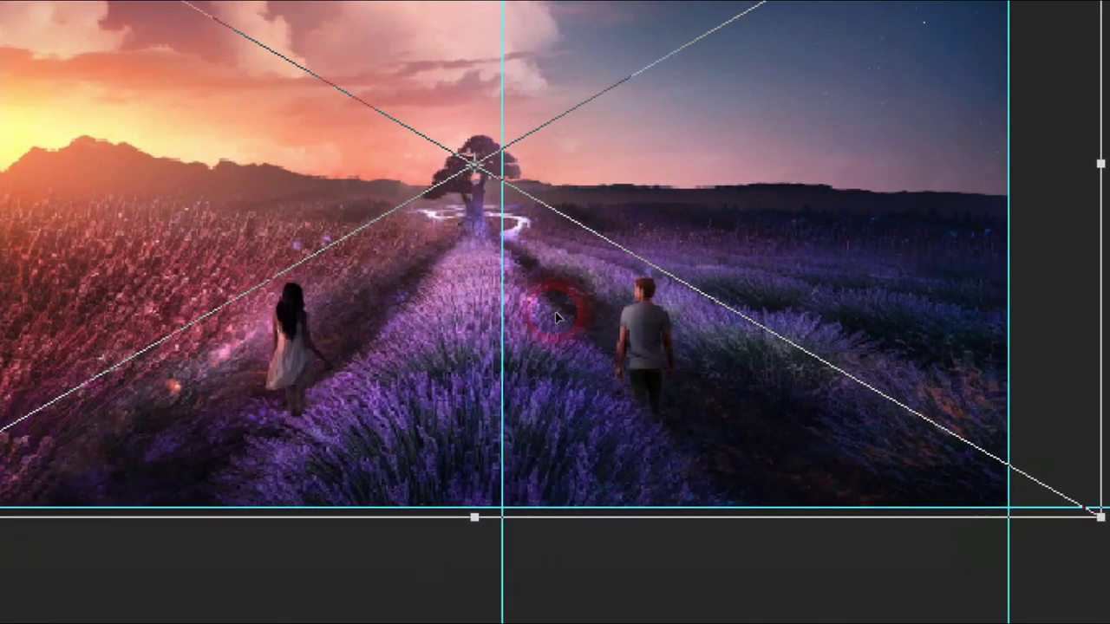
left_click_drag(590, 403, 593, 397)
left_click_drag(557, 319, 585, 319)
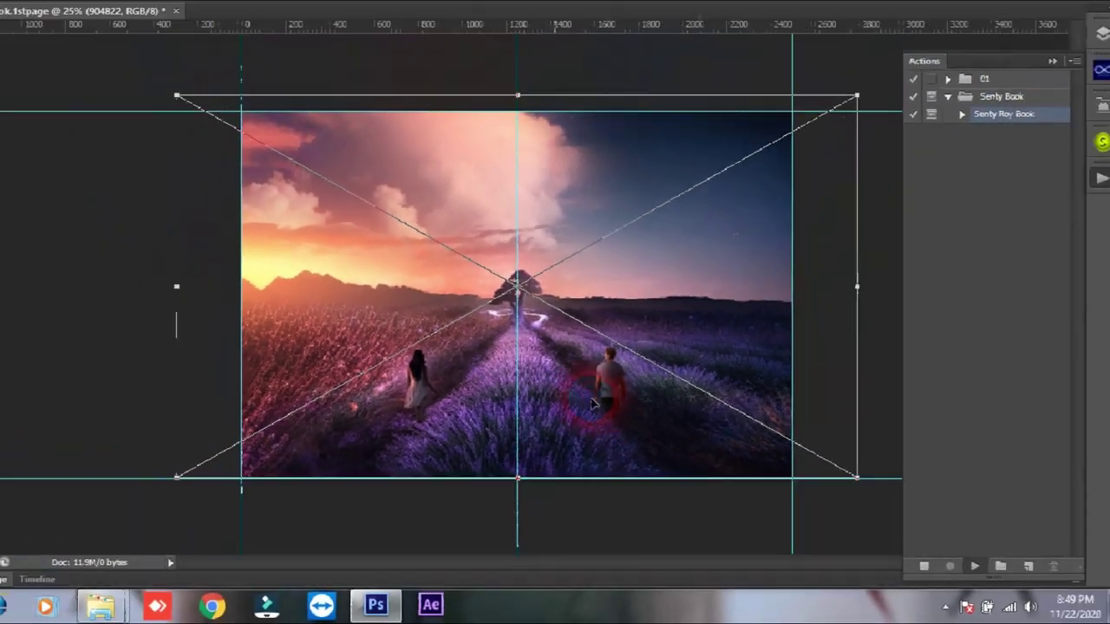
Step: Commit the Free Transform so the action wraps the lavender photo across both book pages
key("Return")
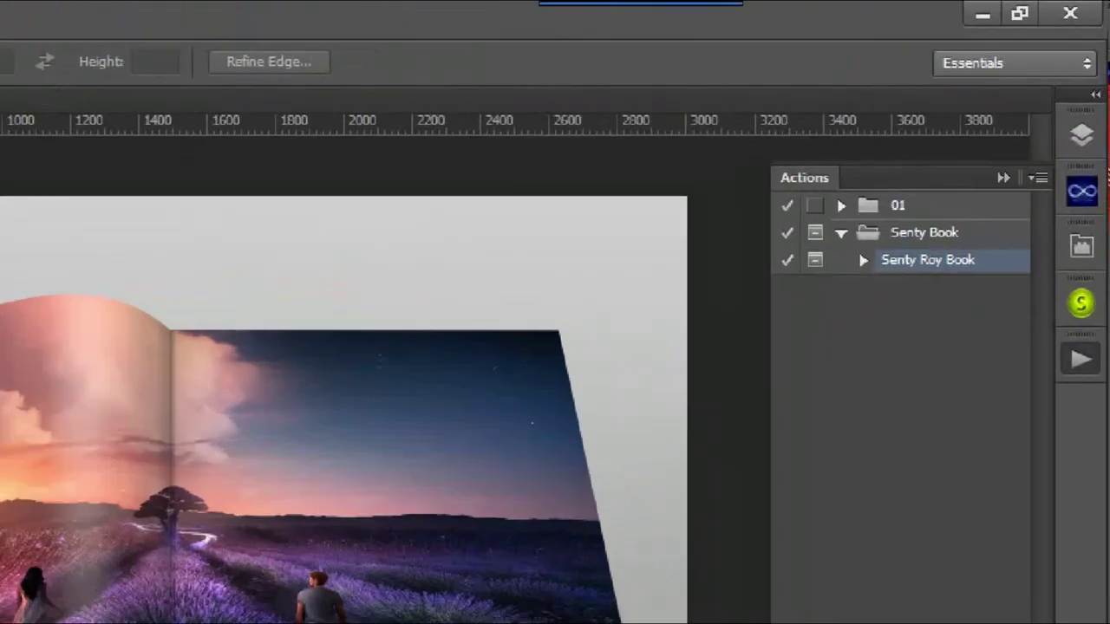
Step: Check the Senty Roy group in the Layers panel, then hide the gray background layer
left_click(1094, 80)
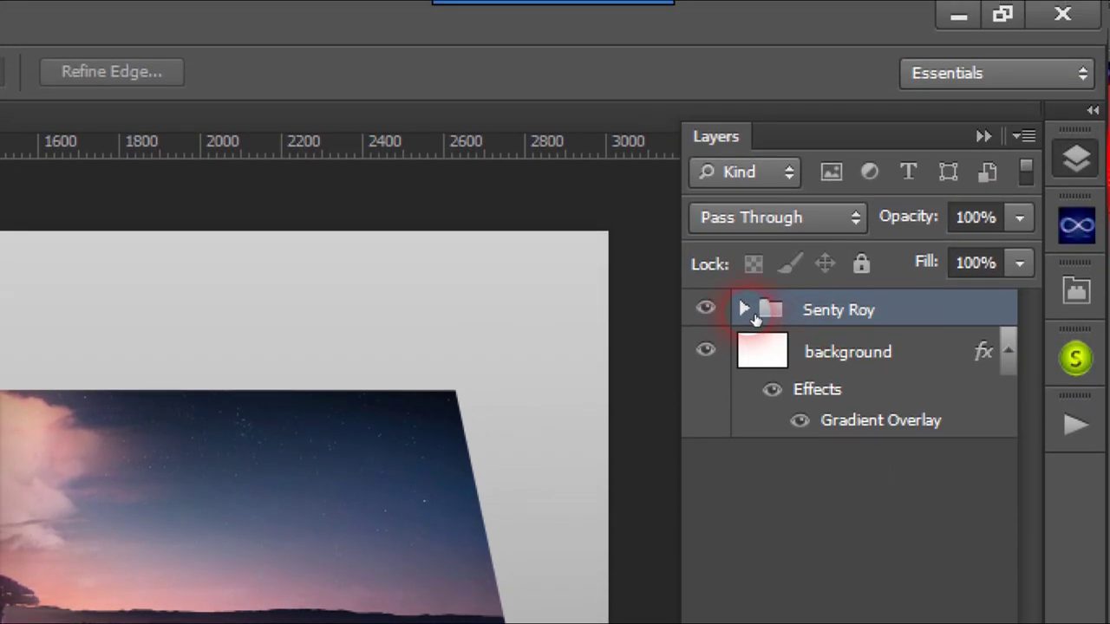
left_click(743, 310)
left_click(743, 311)
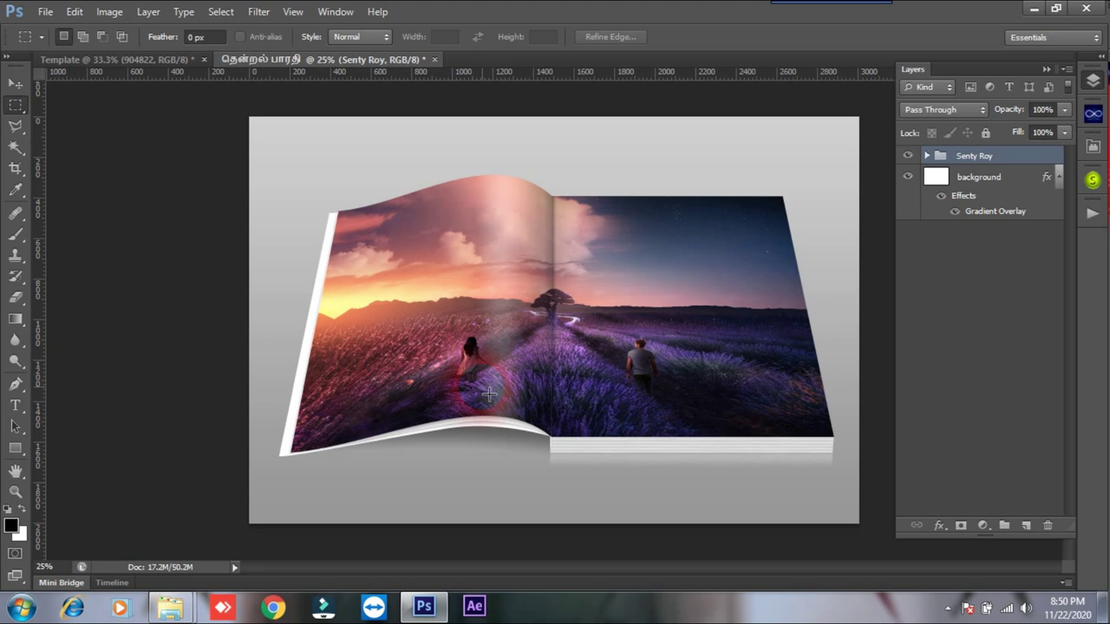
left_click(909, 178)
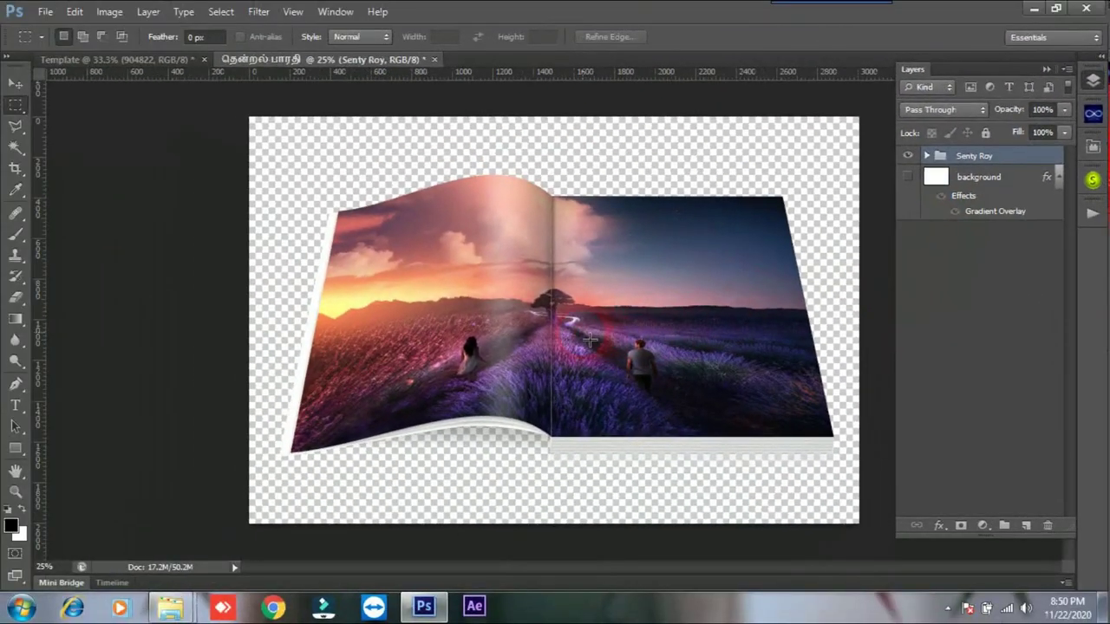
Step: Nudge the Senty Roy book group a few pixels up and left with the Move tool
key("v")
left_click_drag(603, 291, 598, 282)
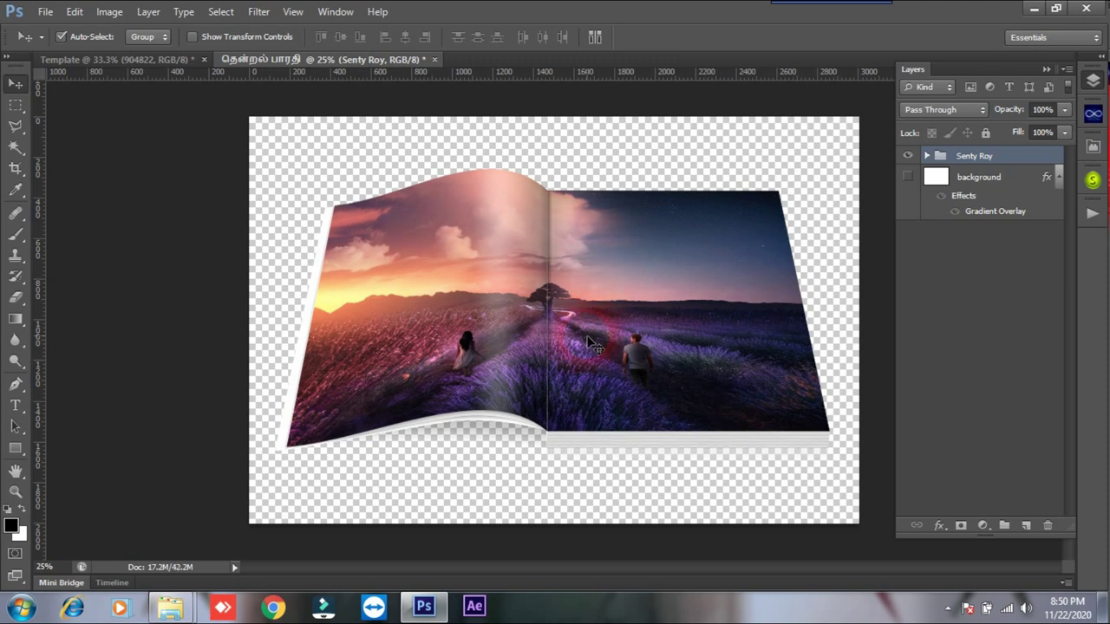